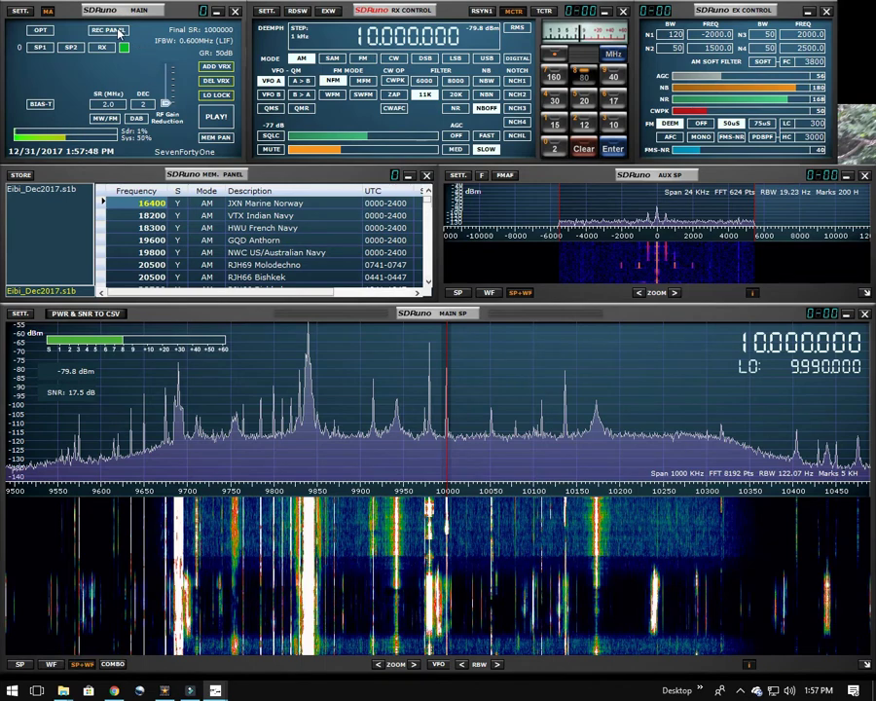
# Open the Recorder panel and nudge it into place over the memory list
pyautogui.click(119, 33)
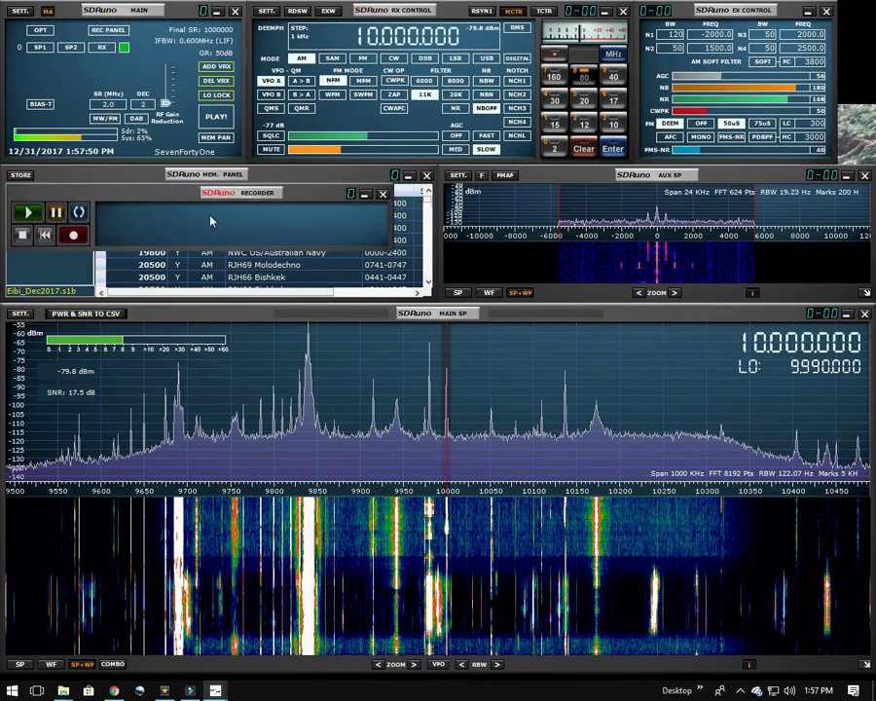
pyautogui.moveTo(222, 215)
pyautogui.mouseDown()
pyautogui.moveTo(237, 227)
pyautogui.moveTo(222, 193)
pyautogui.mouseUp()
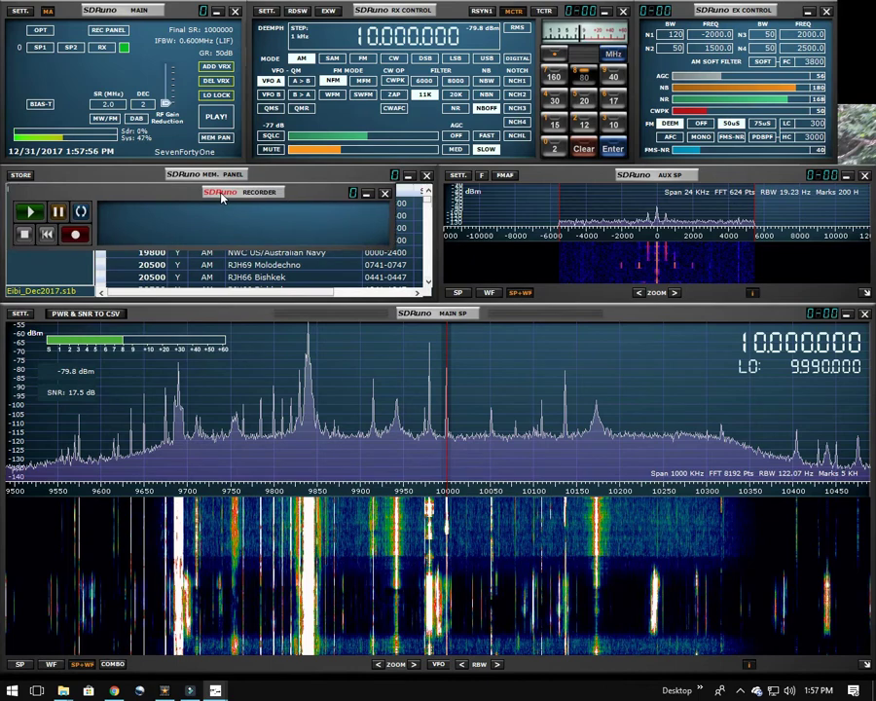
pyautogui.moveTo(222, 196); pyautogui.dragTo(220, 197)
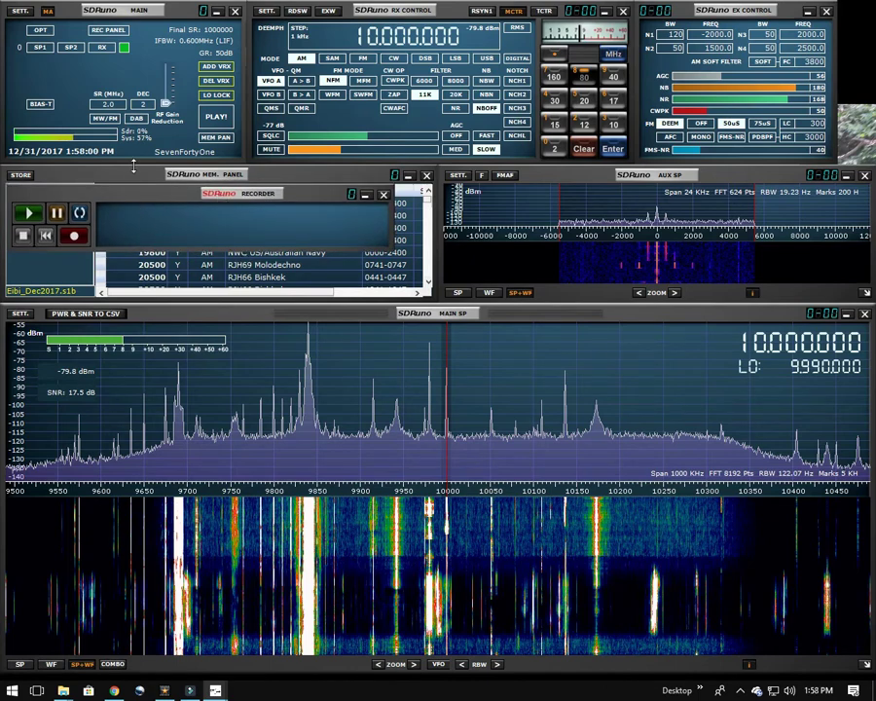
# Start the receiver streaming and begin recording the 10.000.000 AM spectrum to a WAV file
pyautogui.click(221, 119)
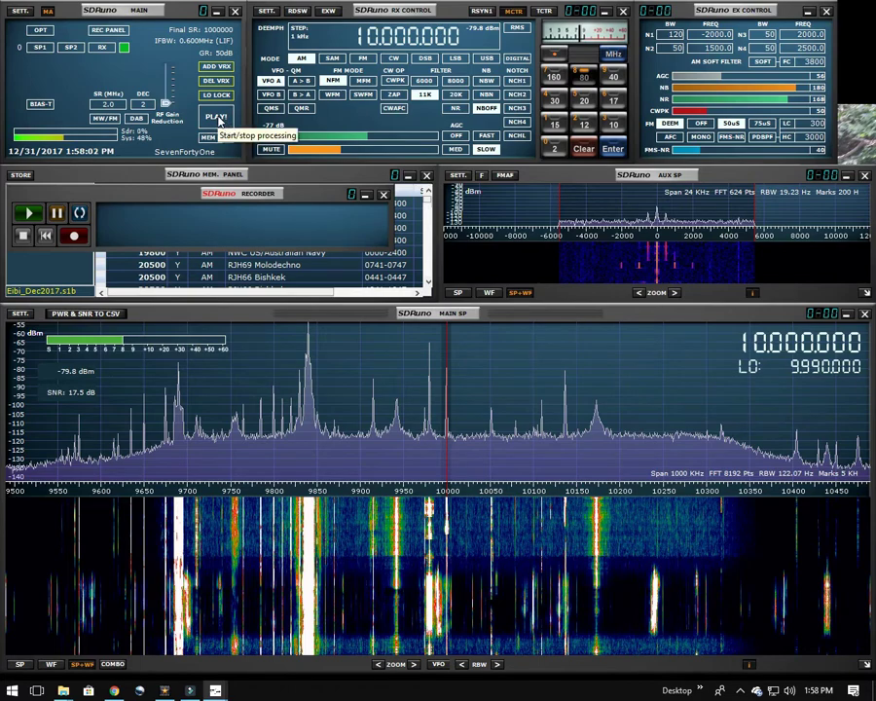
pyautogui.click(220, 119)
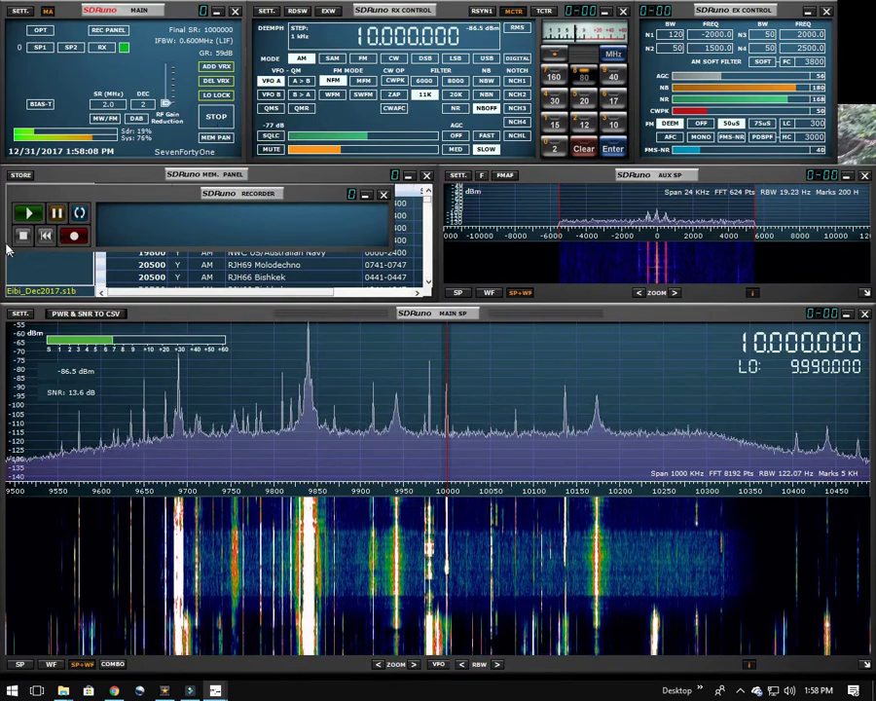
pyautogui.click(75, 236)
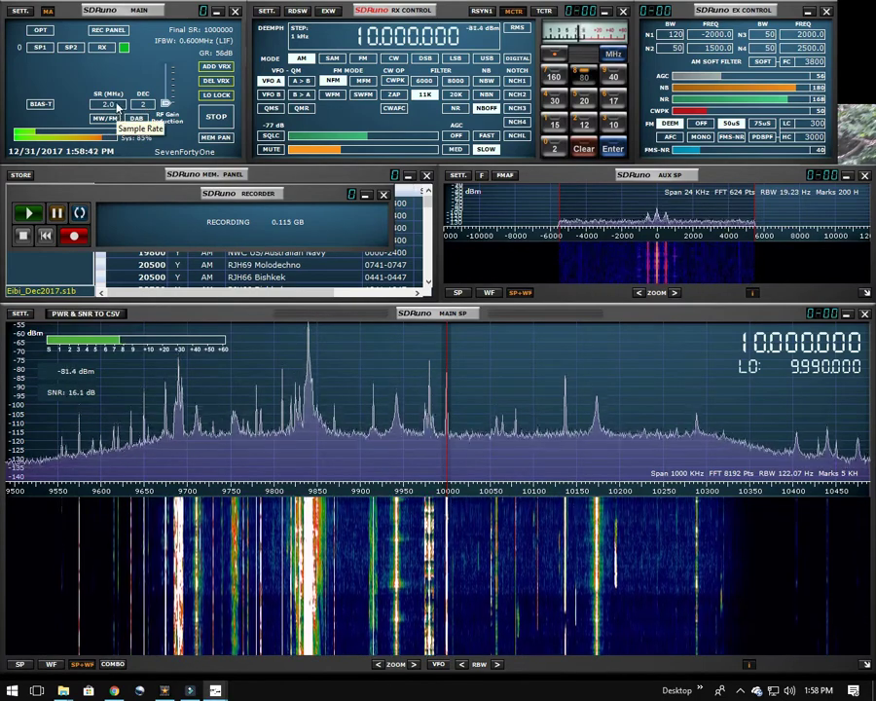
# Keep the sample rate at 2 MHz and decimation at 2, then operate the Recorder's stop control
pyautogui.click(115, 104)
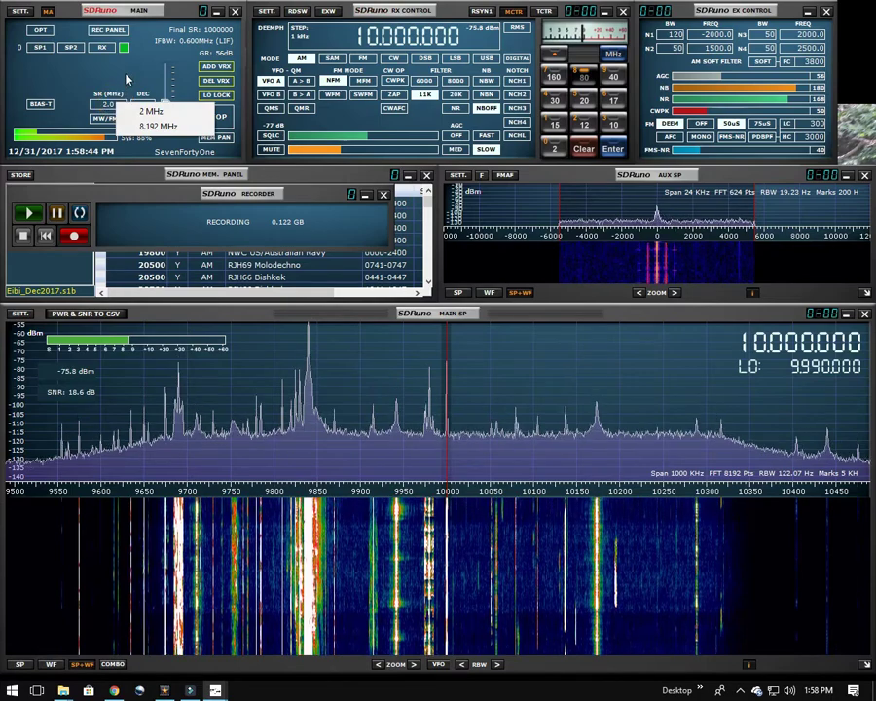
pyautogui.click(130, 75)
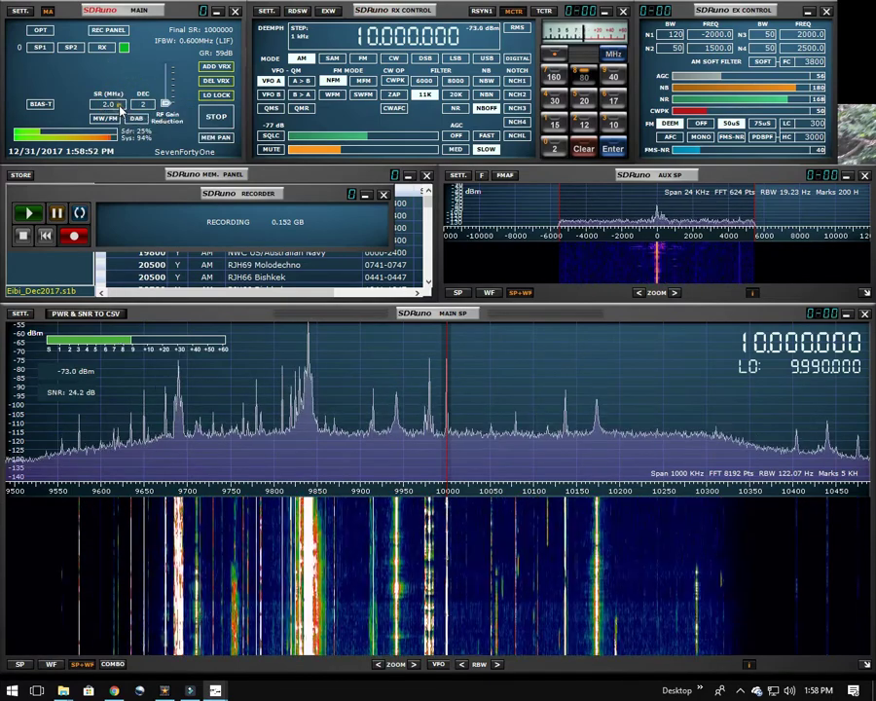
pyautogui.click(120, 105)
pyautogui.click(129, 106)
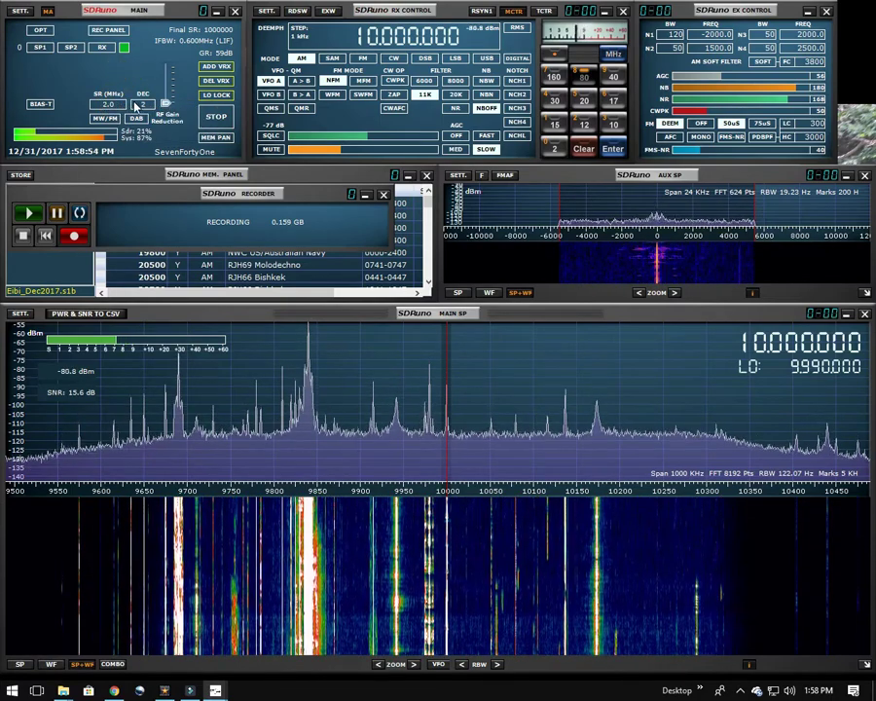
pyautogui.click(143, 104)
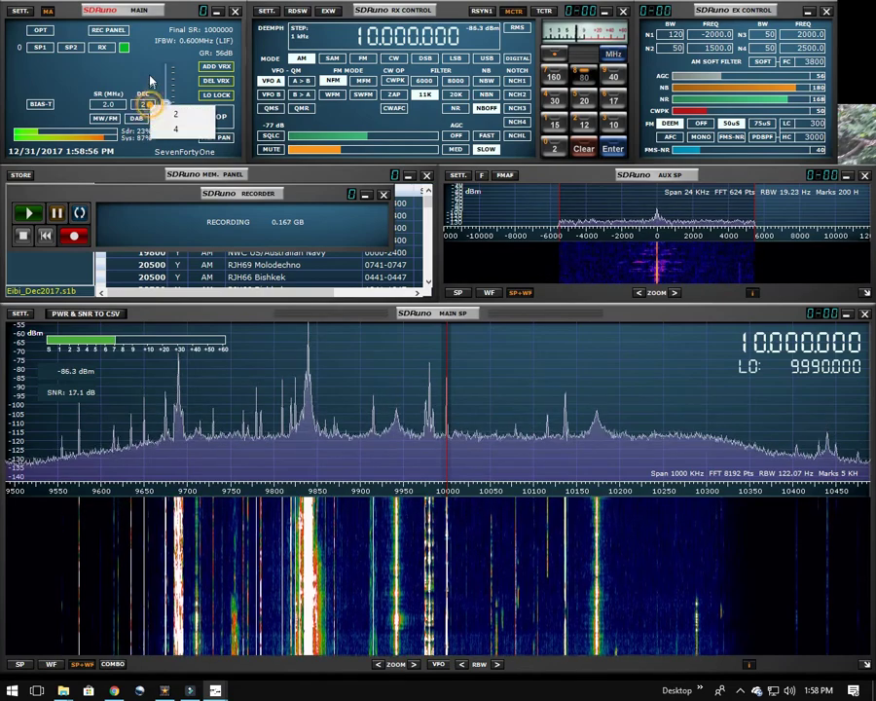
pyautogui.click(149, 66)
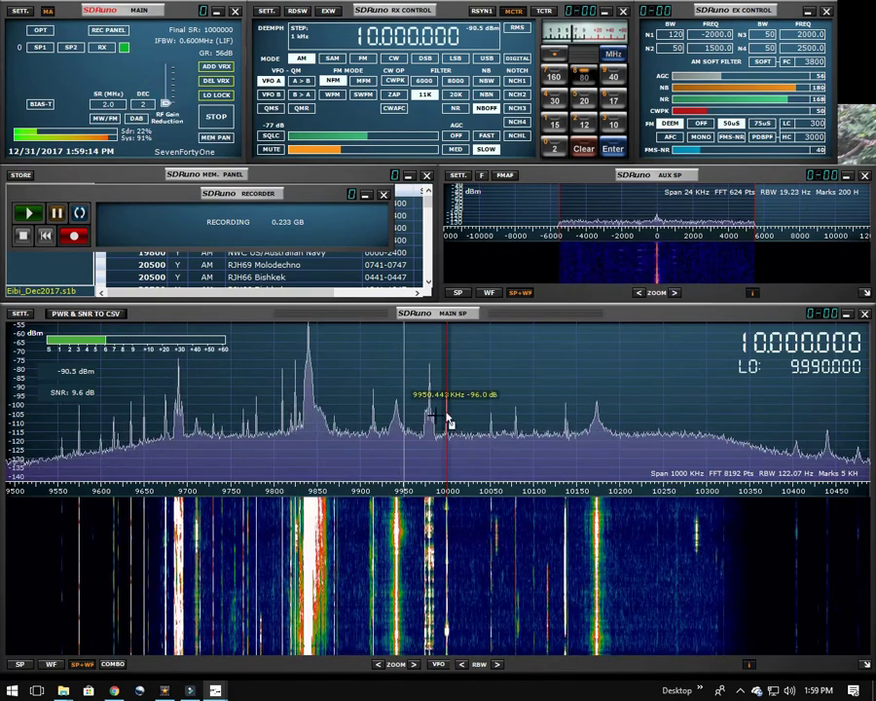
pyautogui.click(283, 227)
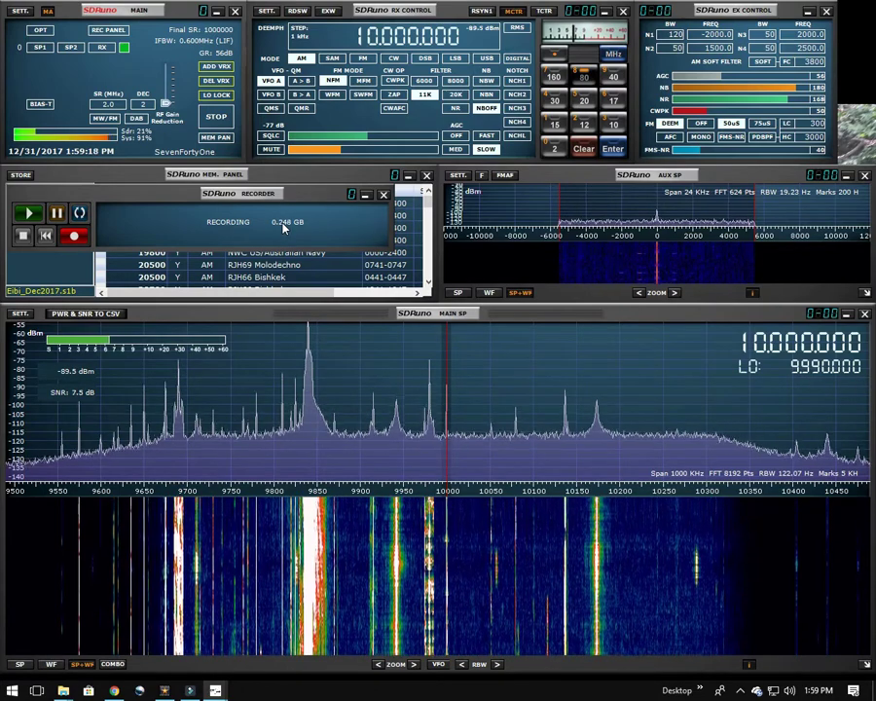
# Stop the recording, check the new 9990kHz WAV file in Documents, then minimise Explorer
pyautogui.click(23, 235)
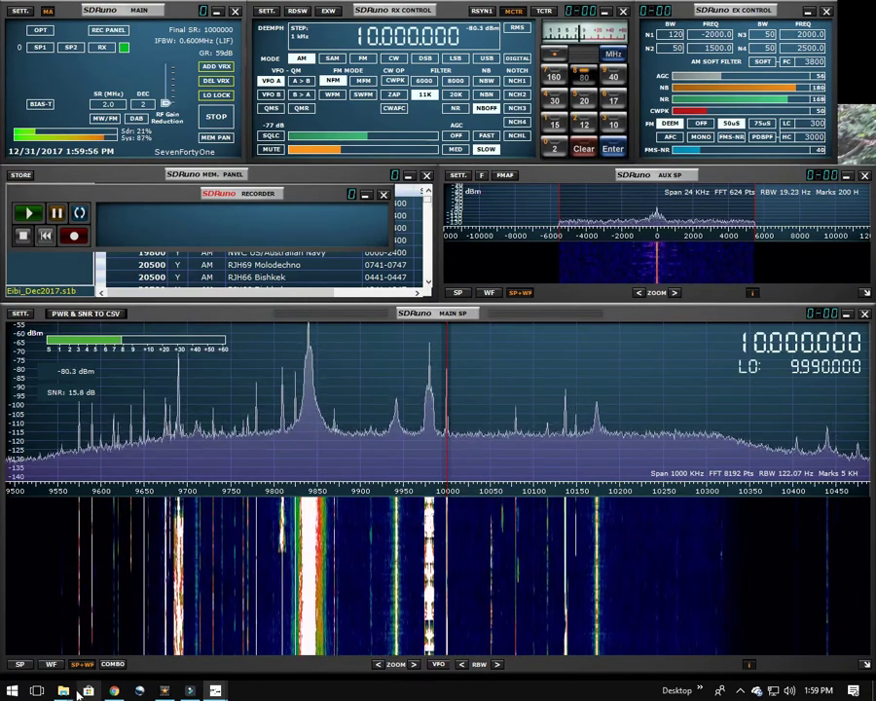
pyautogui.moveTo(74, 692)
pyautogui.click(310, 643)
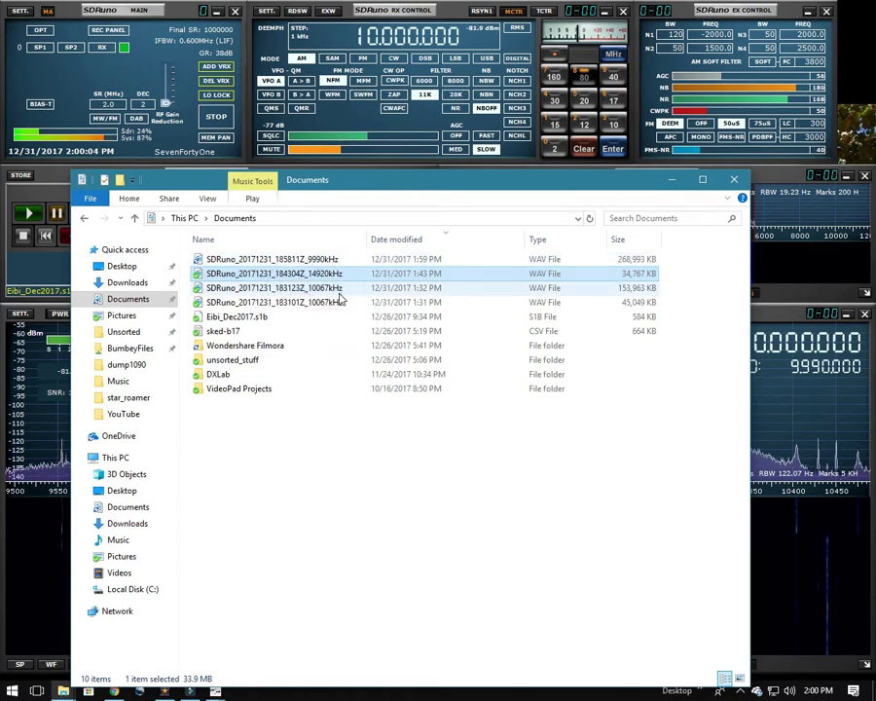
pyautogui.click(552, 278)
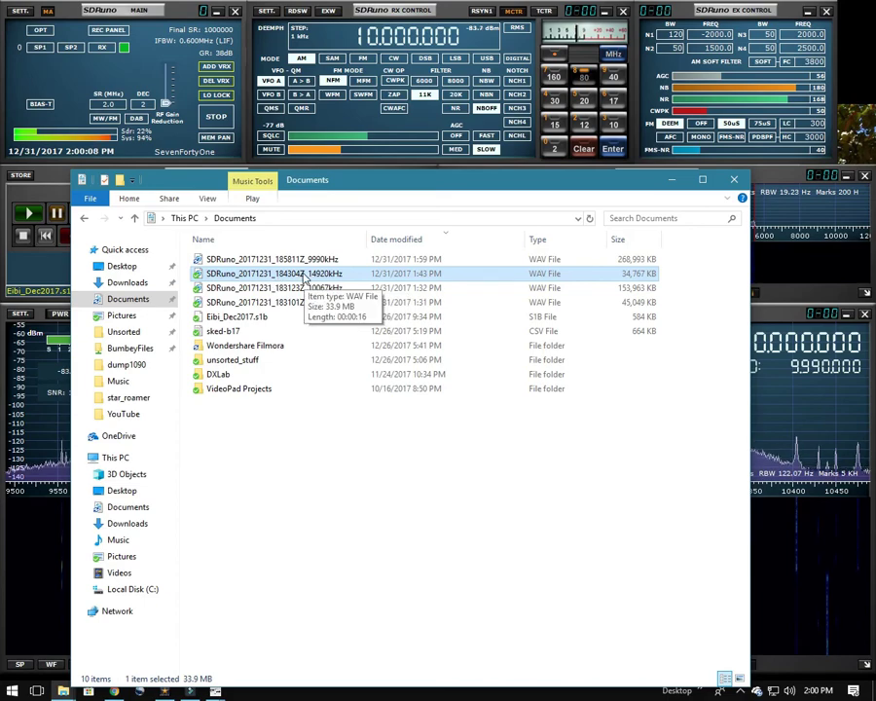
pyautogui.click(672, 181)
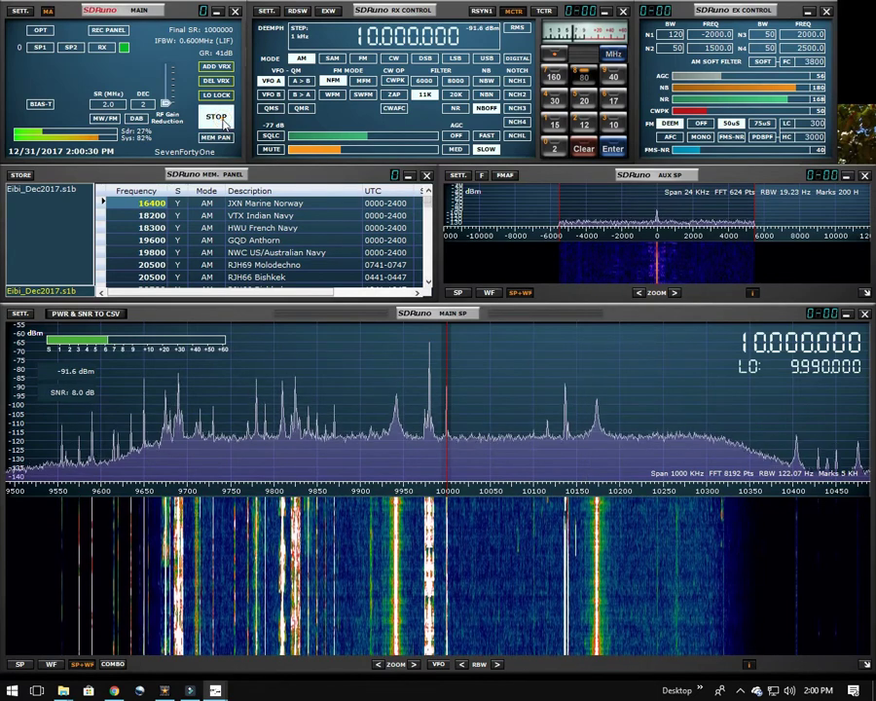
# Stop the live stream and load the 185811Z_9990kHz WAV file as the input source
pyautogui.click(216, 116)
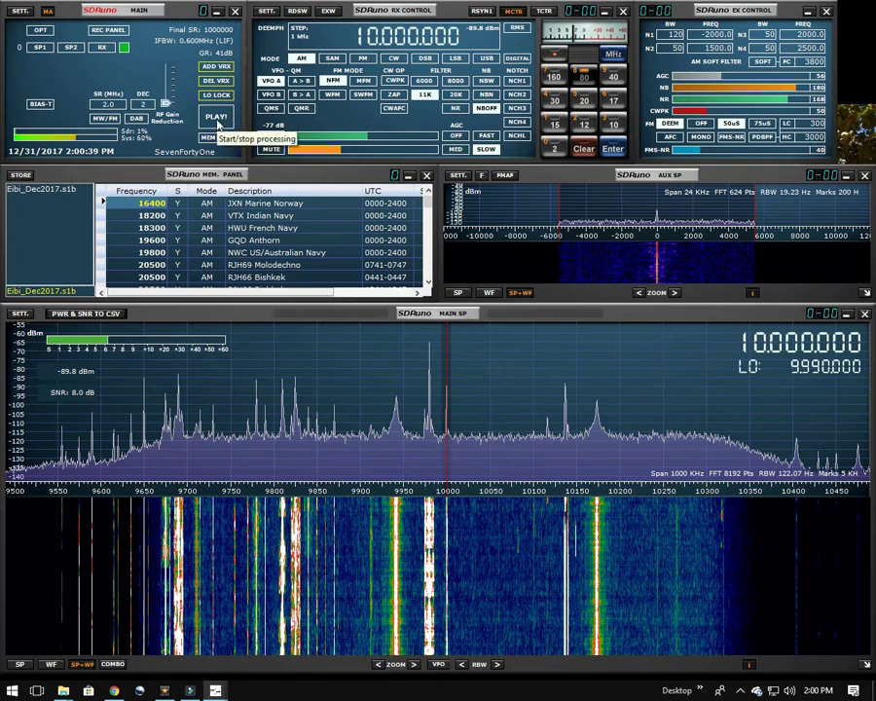
pyautogui.click(44, 32)
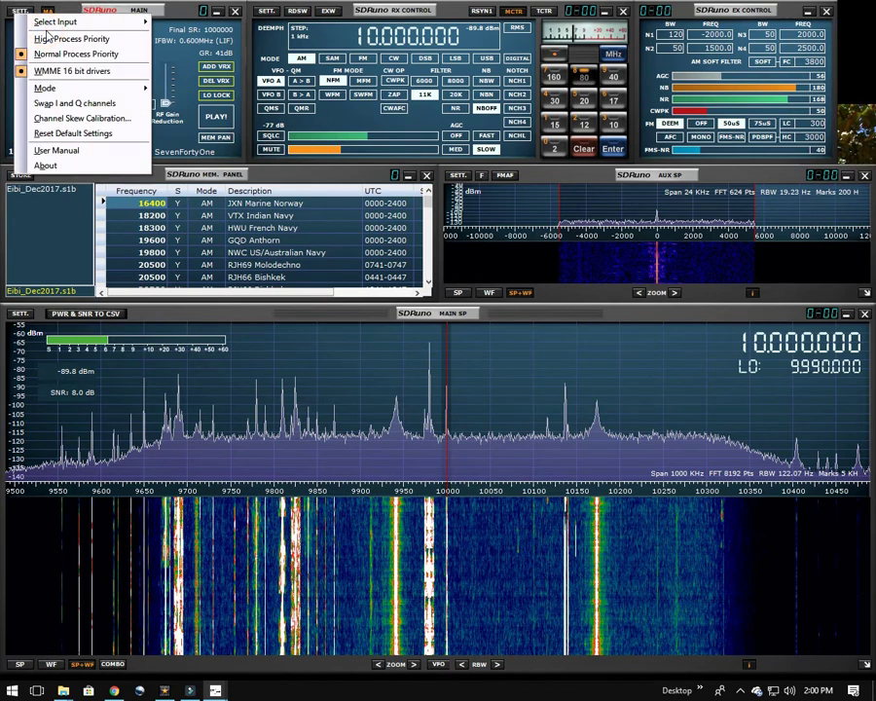
pyautogui.moveTo(44, 22)
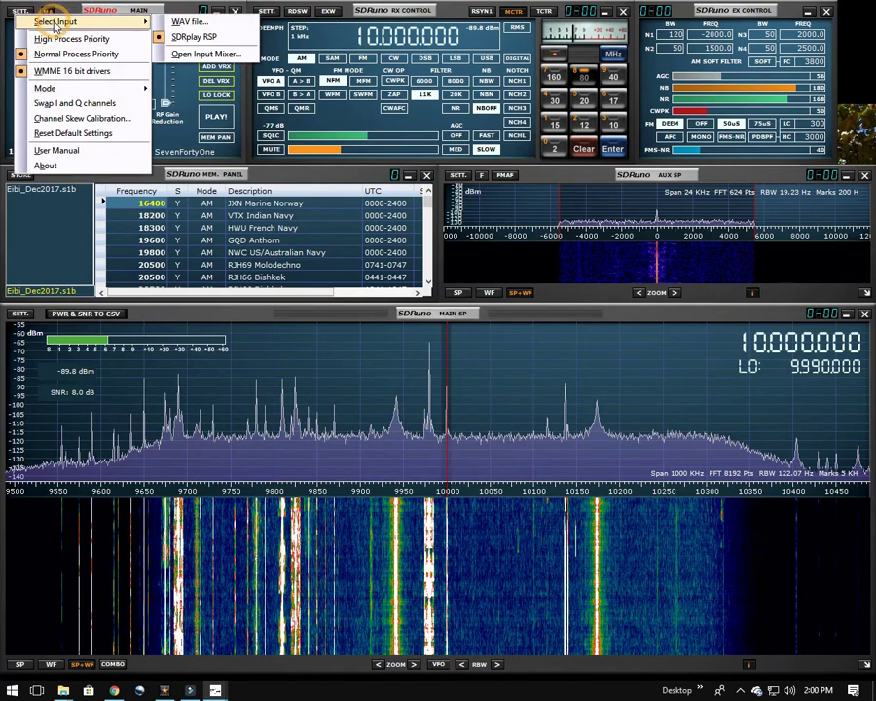
pyautogui.click(185, 22)
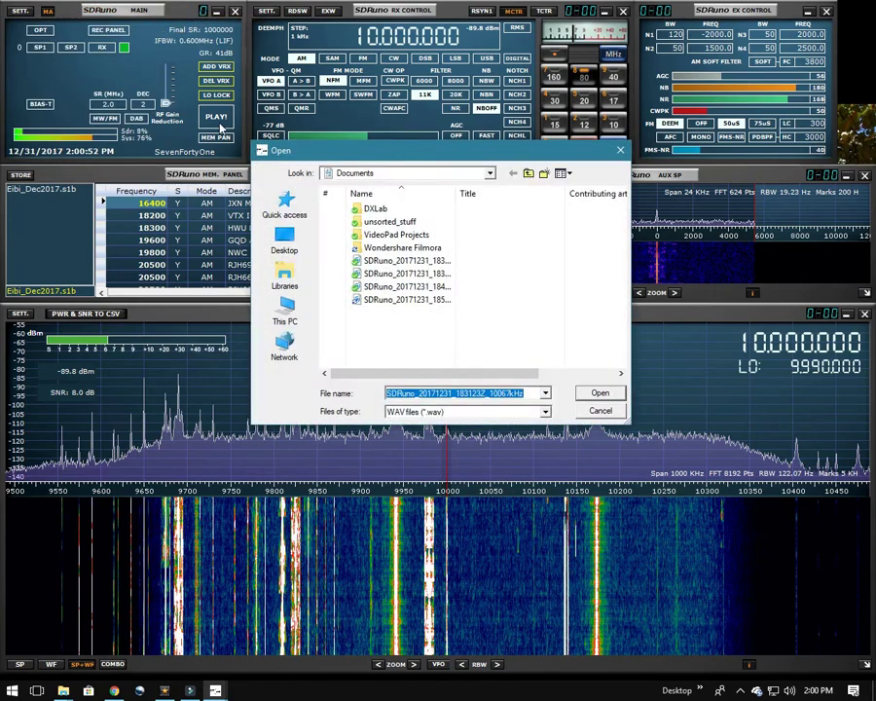
pyautogui.moveTo(458, 193); pyautogui.dragTo(547, 201)
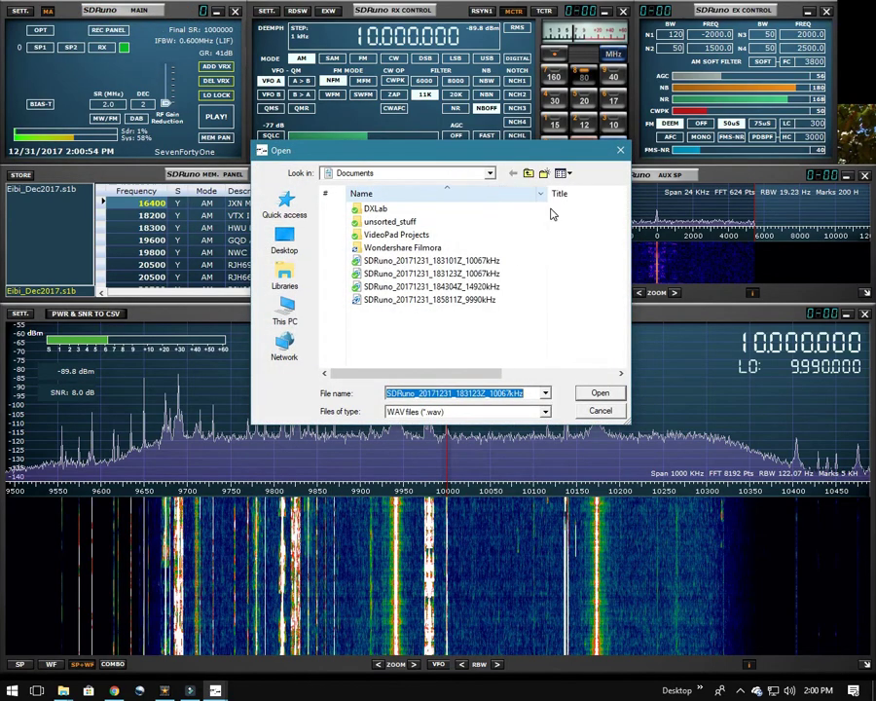
pyautogui.doubleClick(485, 301)
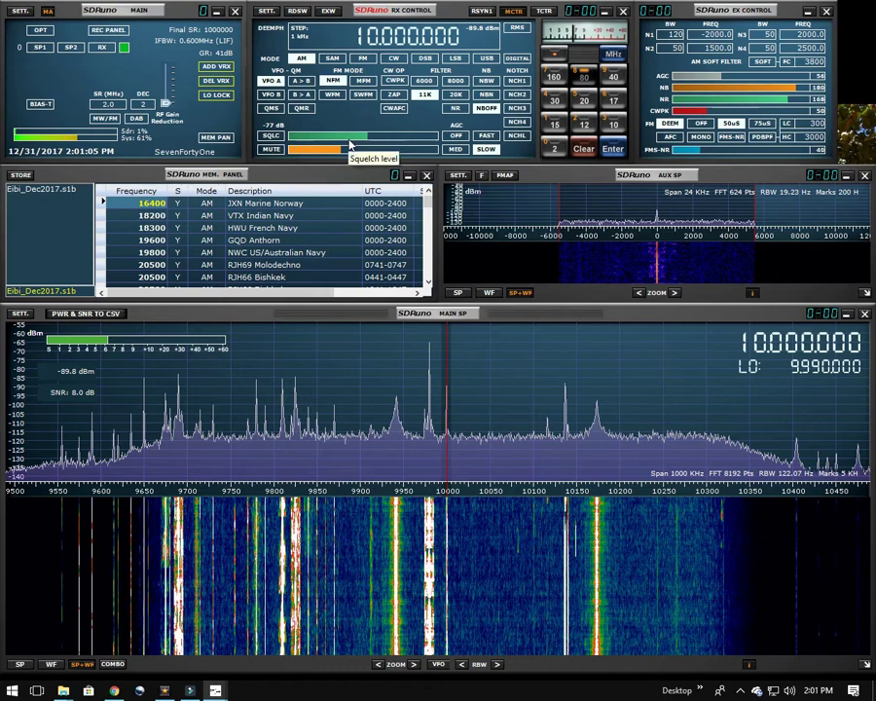
# Open the Recorder panel and start playback of SDRuno_20171231_185811Z_9990kHz.wav
pyautogui.click(107, 30)
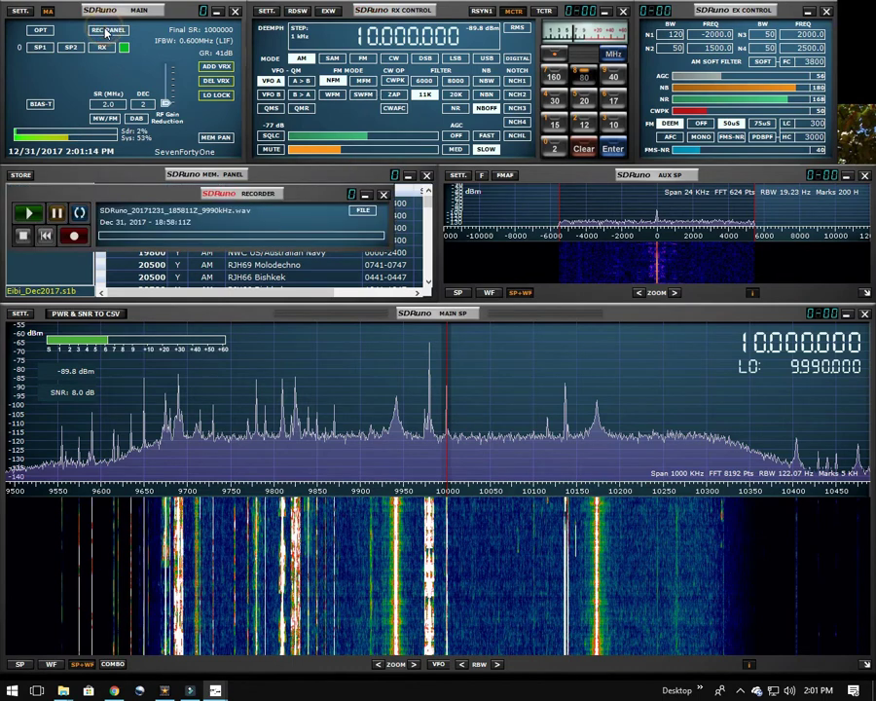
pyautogui.click(185, 224)
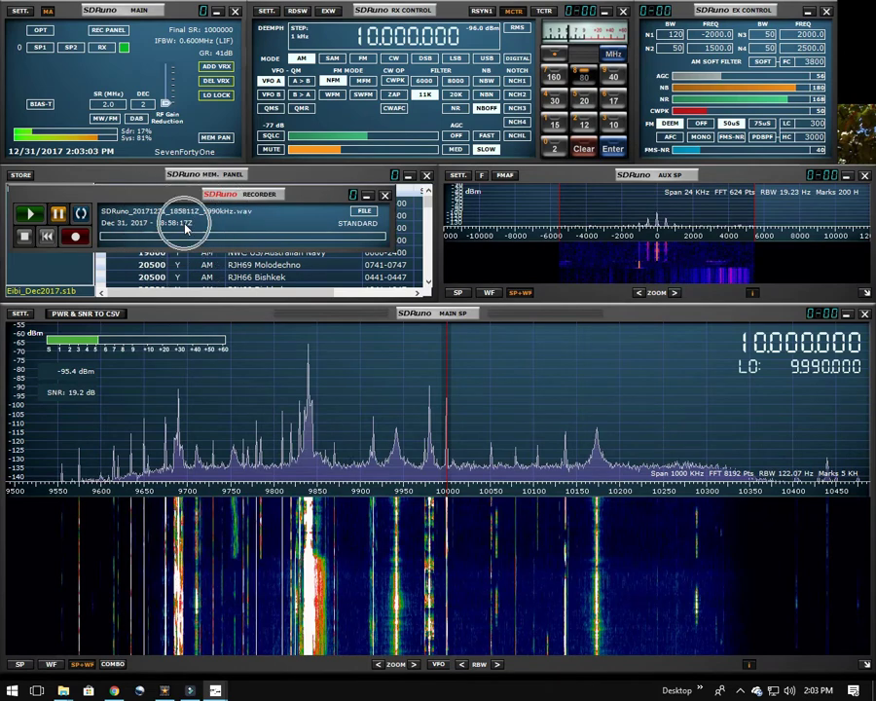
pyautogui.click(185, 226)
pyautogui.click(29, 215)
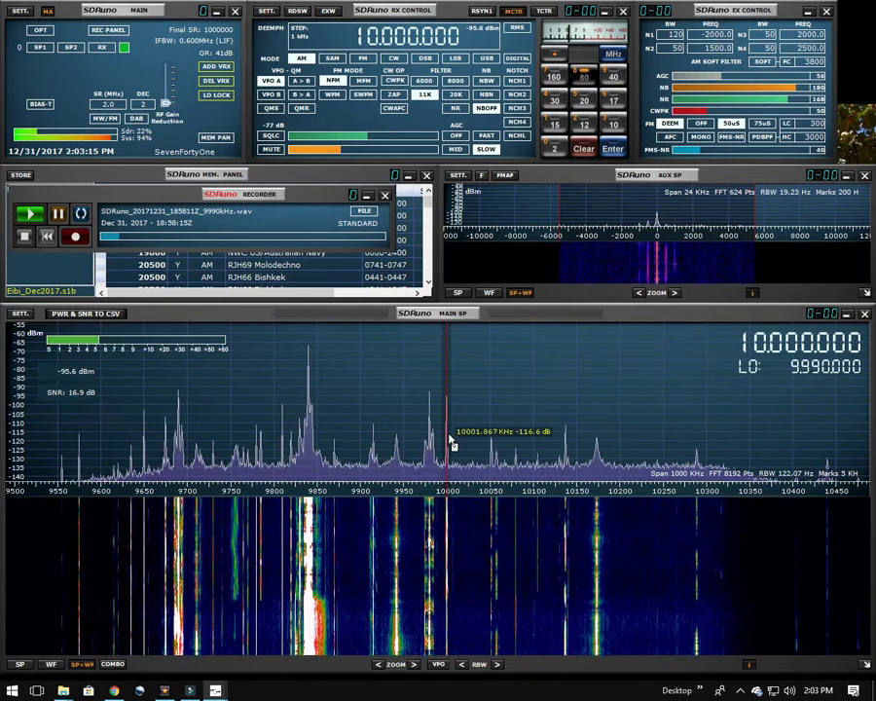
# Tune playback to the signals near 9943 kHz, 9915 kHz and the strong 9840 kHz peak
pyautogui.click(396, 414)
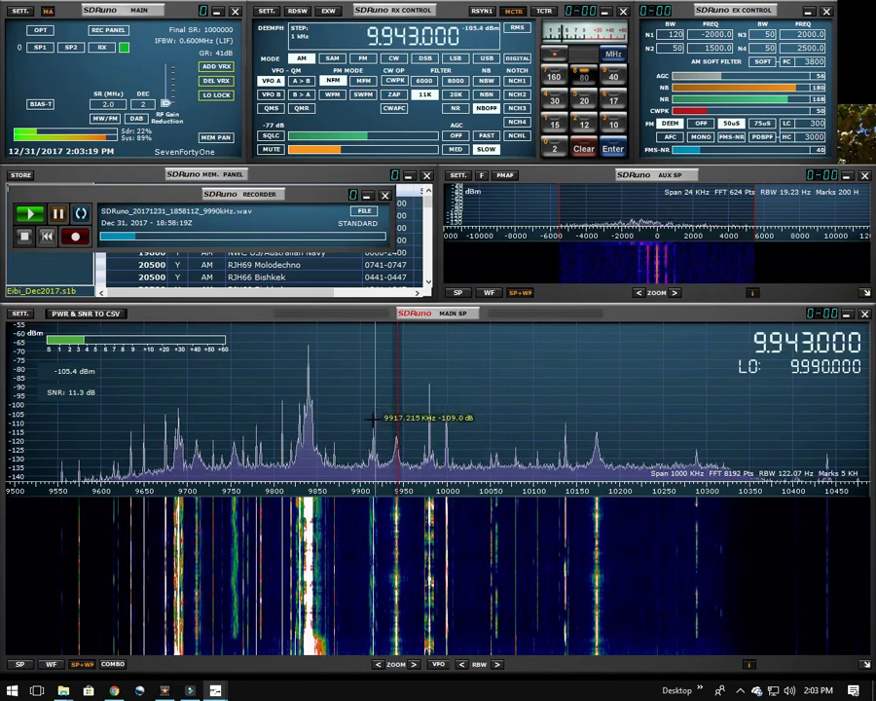
pyautogui.click(372, 414)
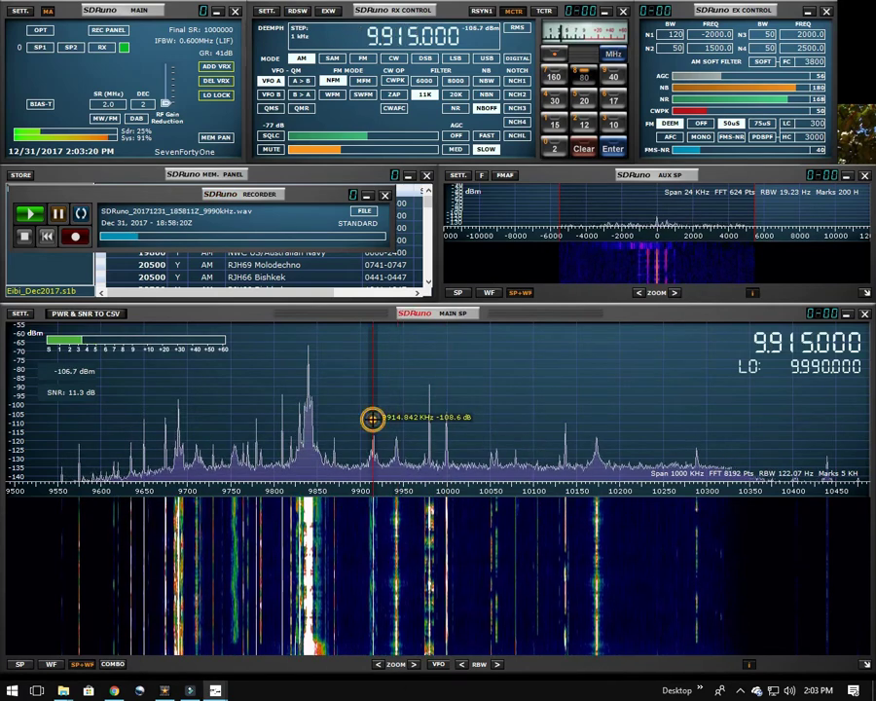
pyautogui.click(308, 407)
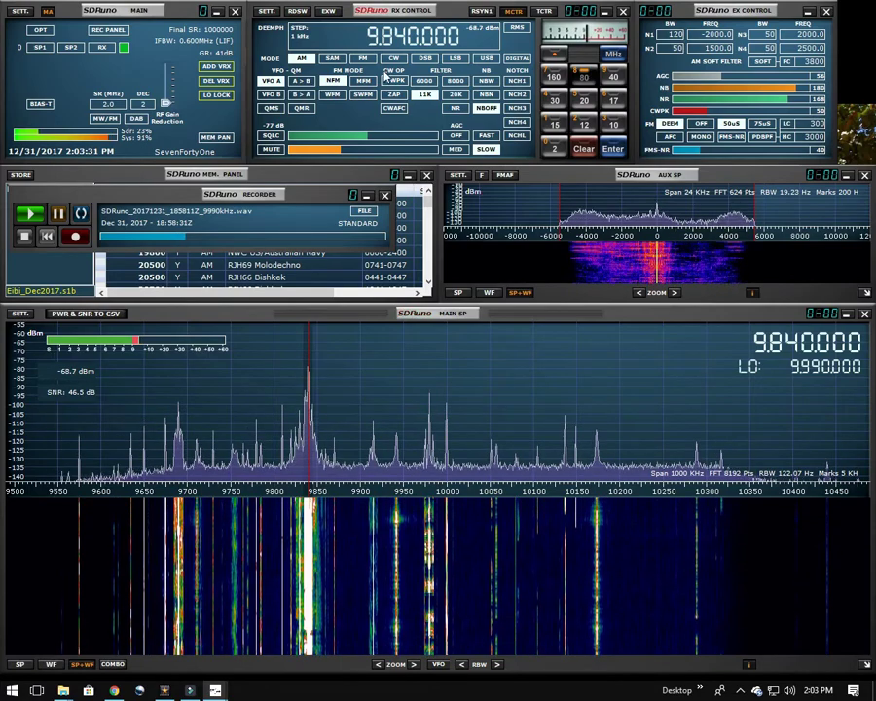
# Scroll the frequency digits from 9.540 up to 10.490 MHz, triggering the pow: OVERFLOW error
pyautogui.scroll(-3, 389, 38)
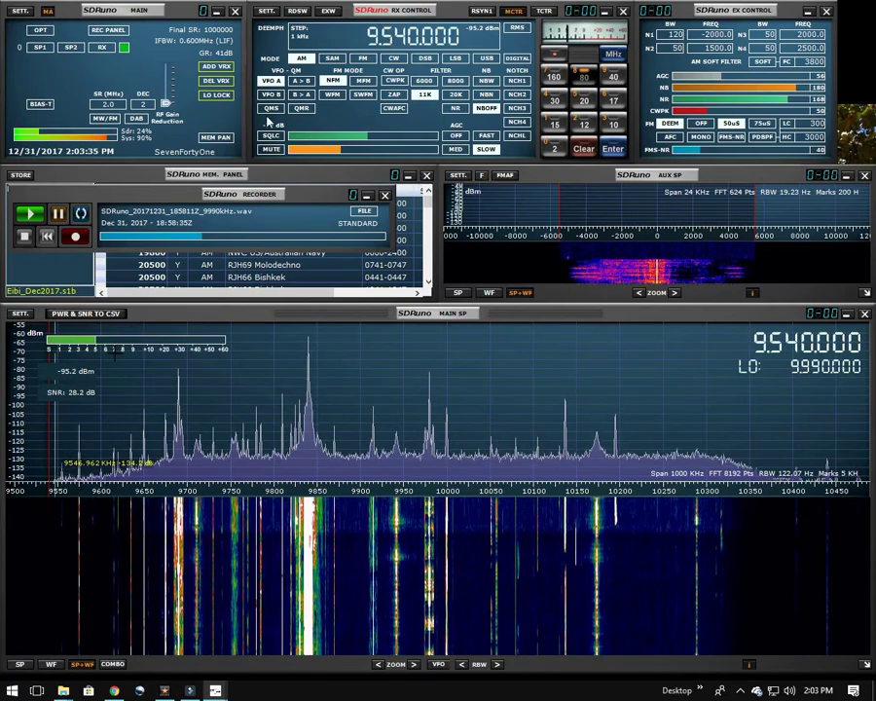
pyautogui.scroll(9, 392, 43)
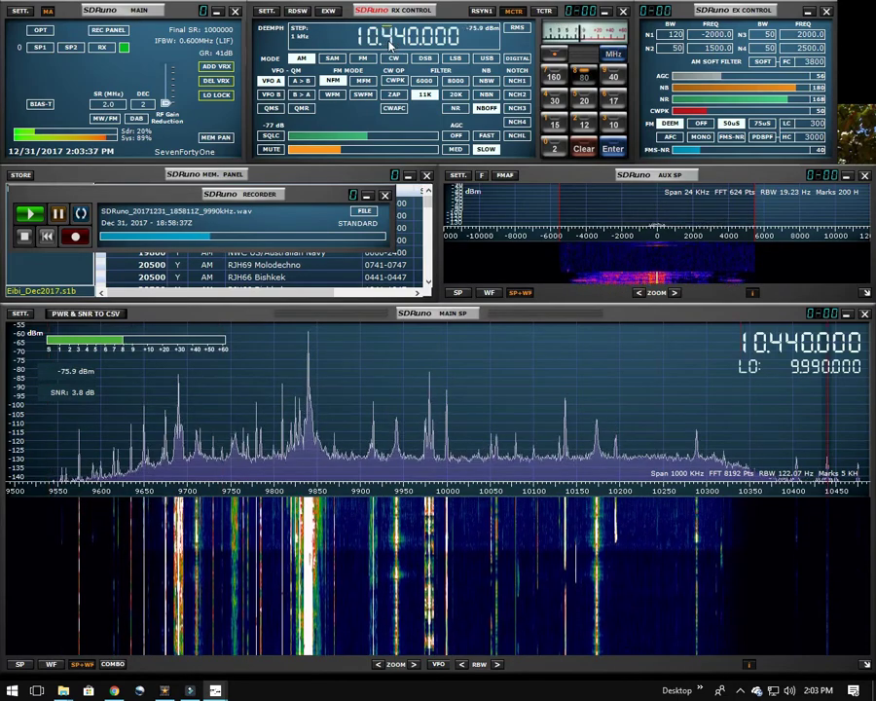
pyautogui.scroll(5, 402, 44)
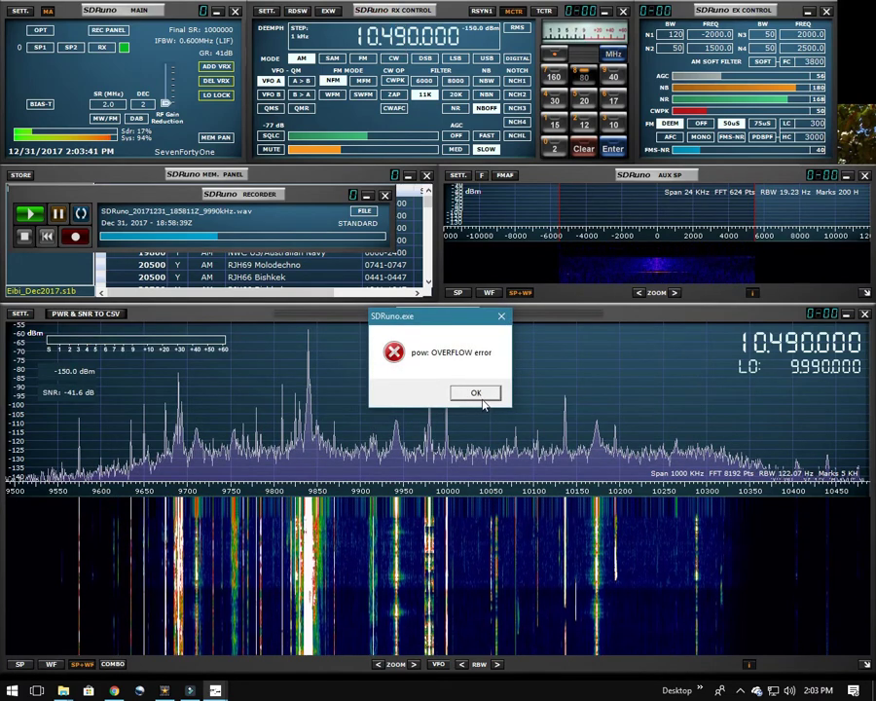
# Dismiss the OVERFLOW error and reload the 9990kHz WAV file, landing at 10.070.000 LSB
pyautogui.click(476, 393)
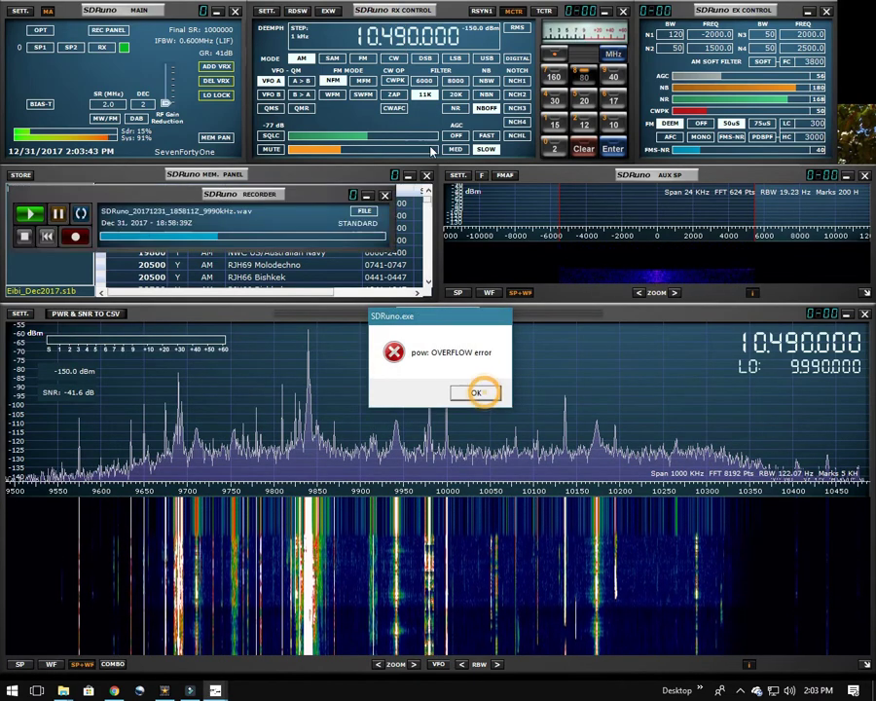
pyautogui.scroll(-3, 278, 28)
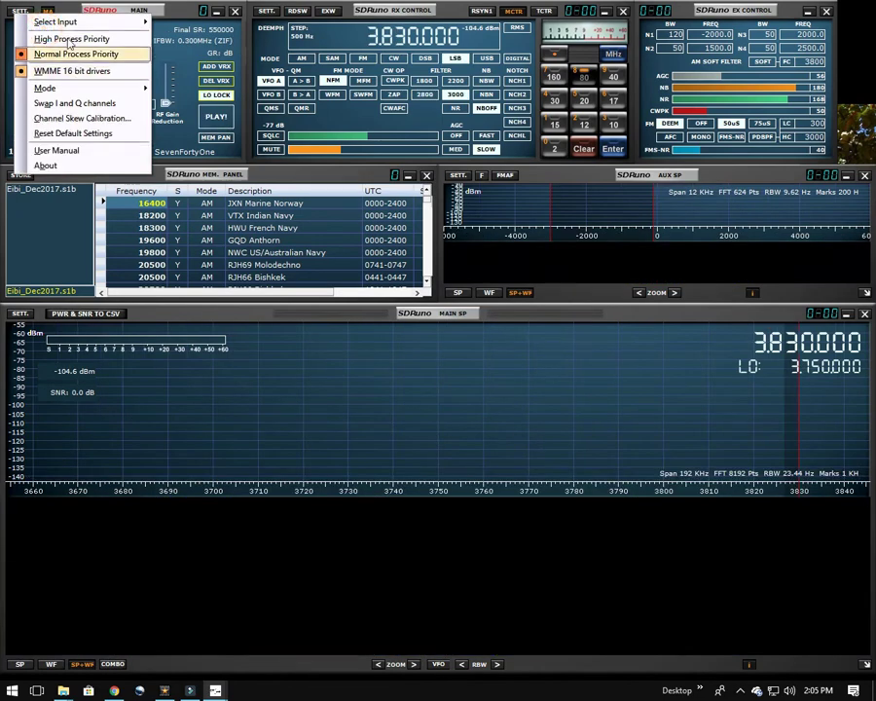
pyautogui.moveTo(62, 21)
pyautogui.click(228, 23)
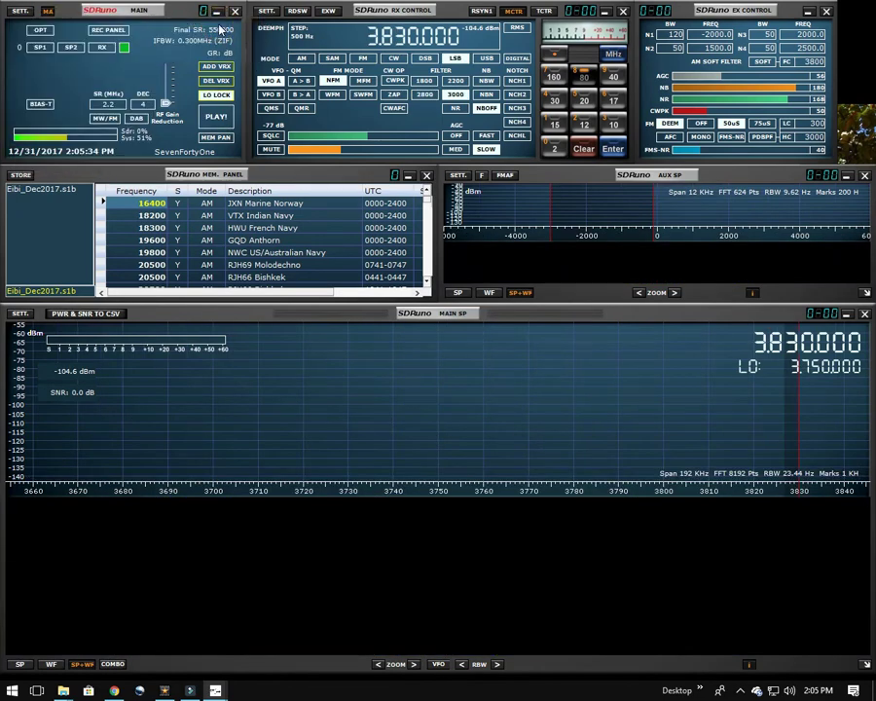
pyautogui.doubleClick(386, 305)
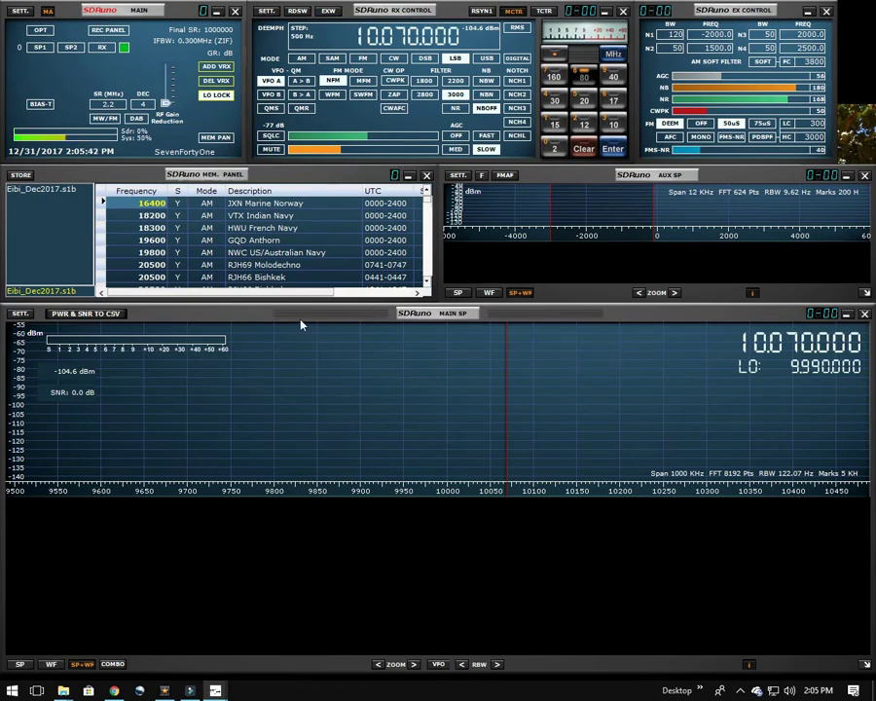
# Open the Recorder panel over the memory list and tune to a signal in the recording
pyautogui.click(108, 30)
pyautogui.moveTo(156, 18); pyautogui.dragTo(161, 216)
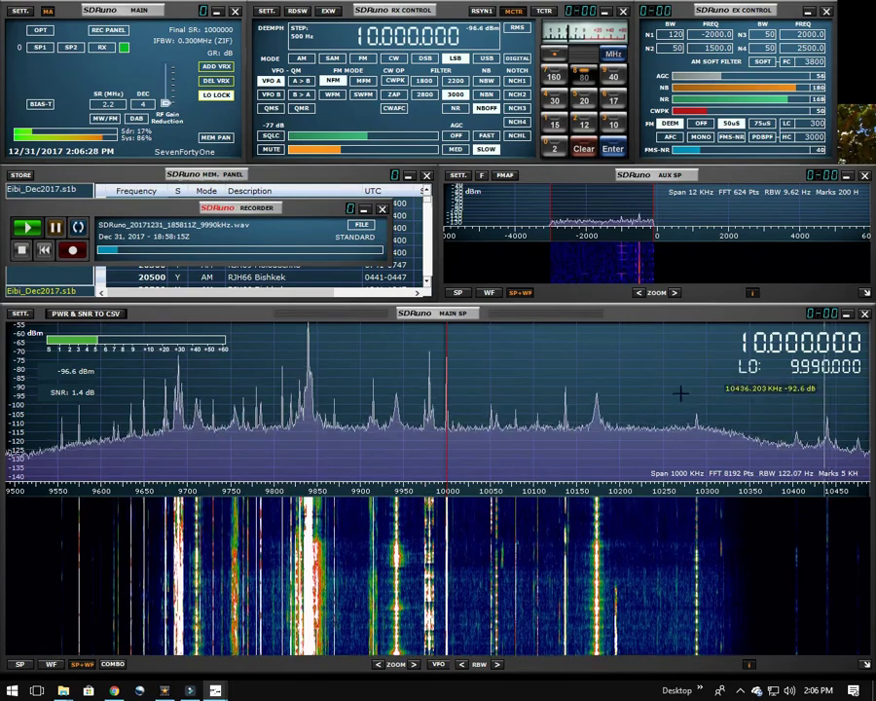
pyautogui.click(567, 395)
# Retune to peaks near 10174 kHz and 9940 kHz, ending at 10.000.500
pyautogui.click(597, 389)
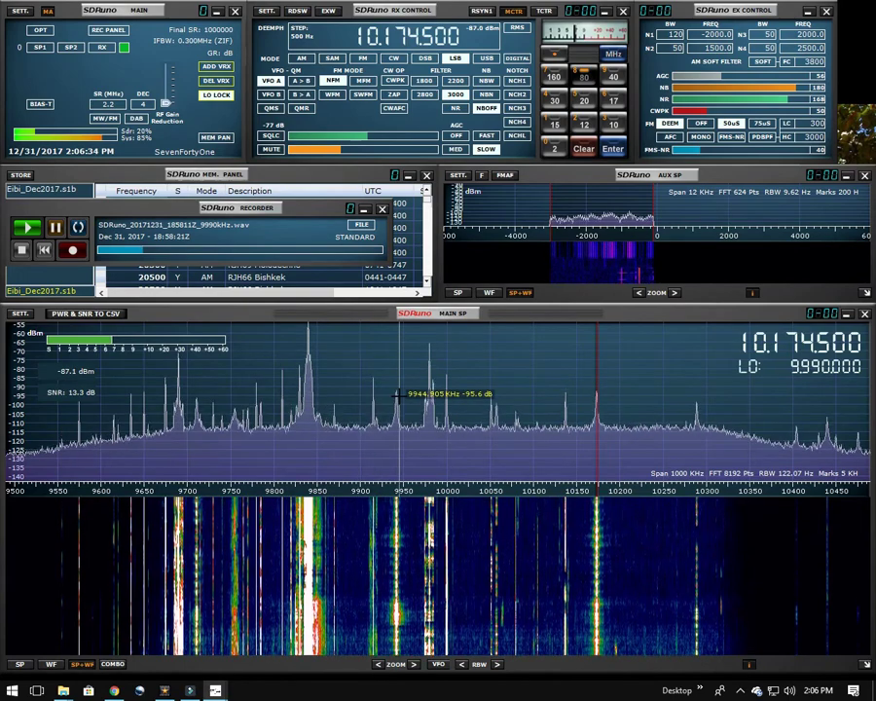
pyautogui.click(395, 397)
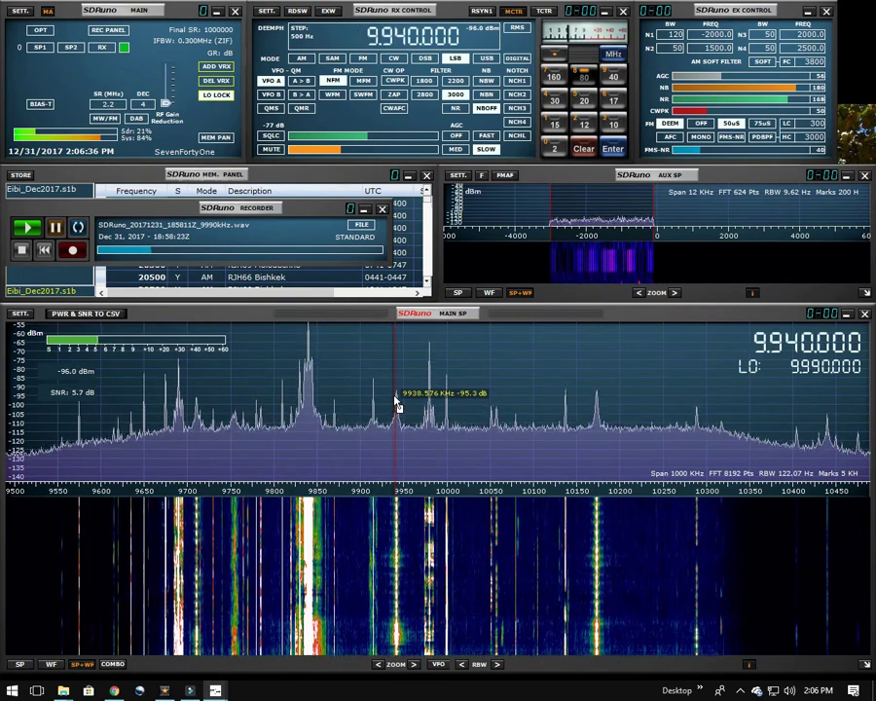
pyautogui.click(447, 398)
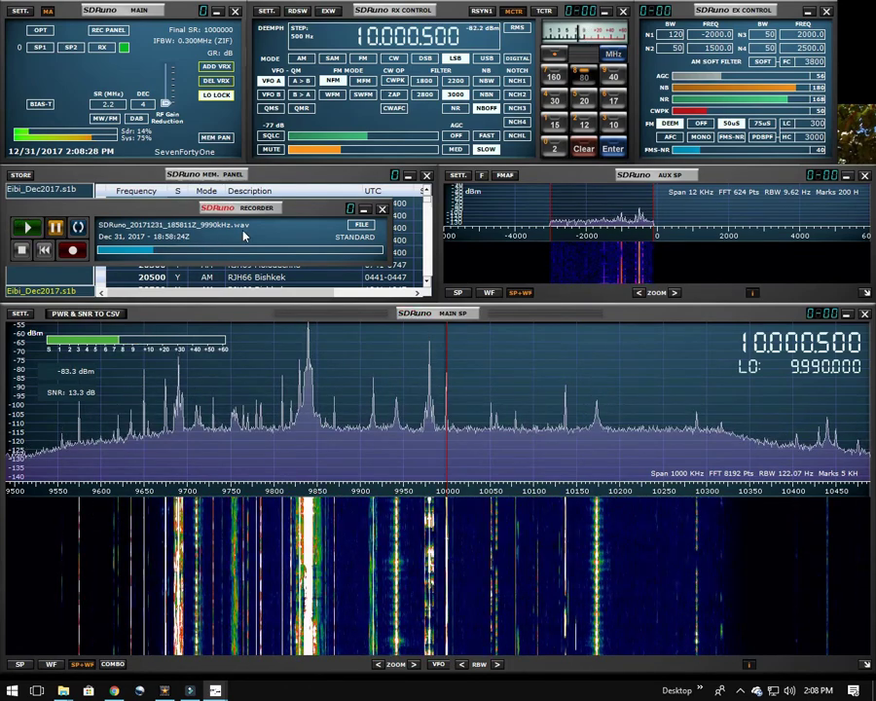
# Play the recording, enable loop, stop, replay, skip back to the start, and leave it paused
pyautogui.click(243, 234)
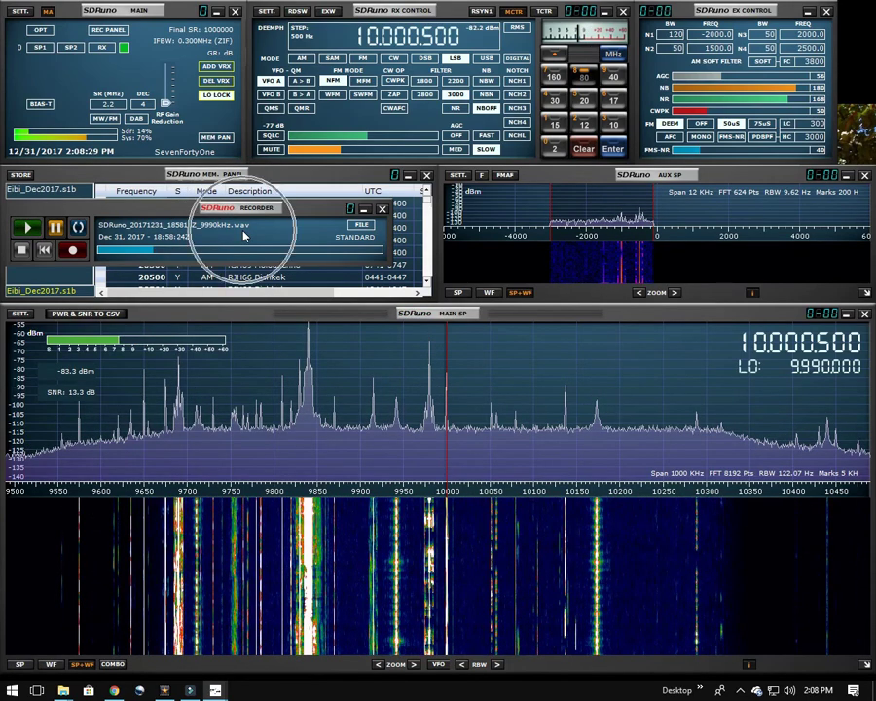
pyautogui.click(27, 230)
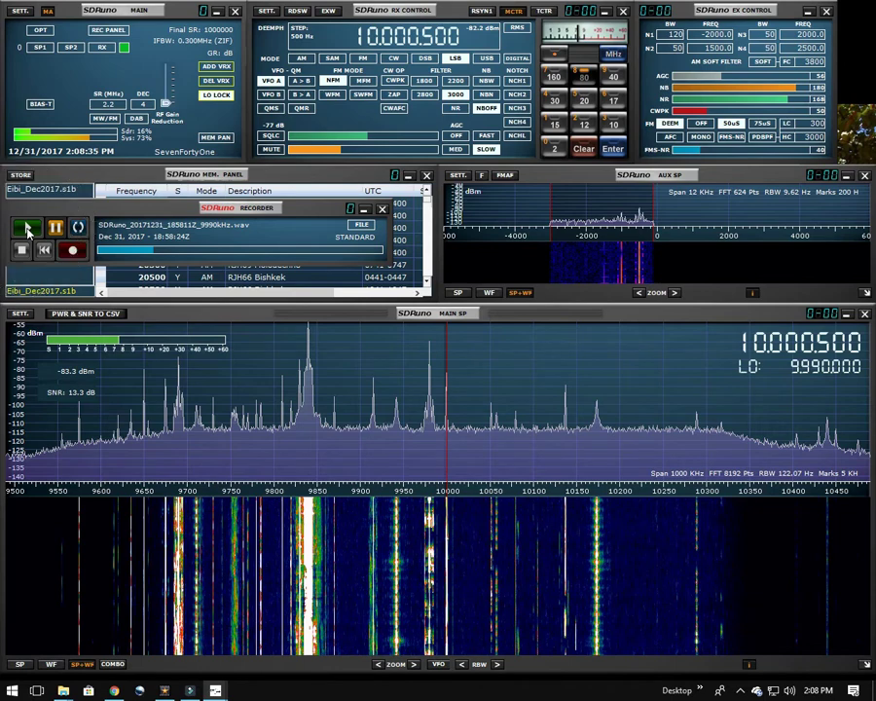
pyautogui.click(80, 226)
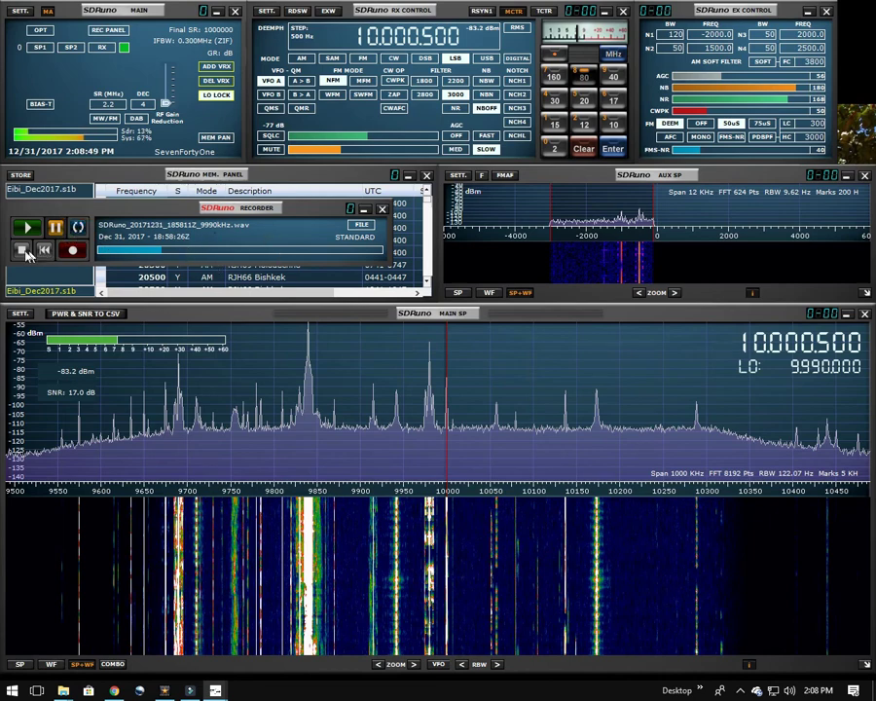
pyautogui.click(22, 252)
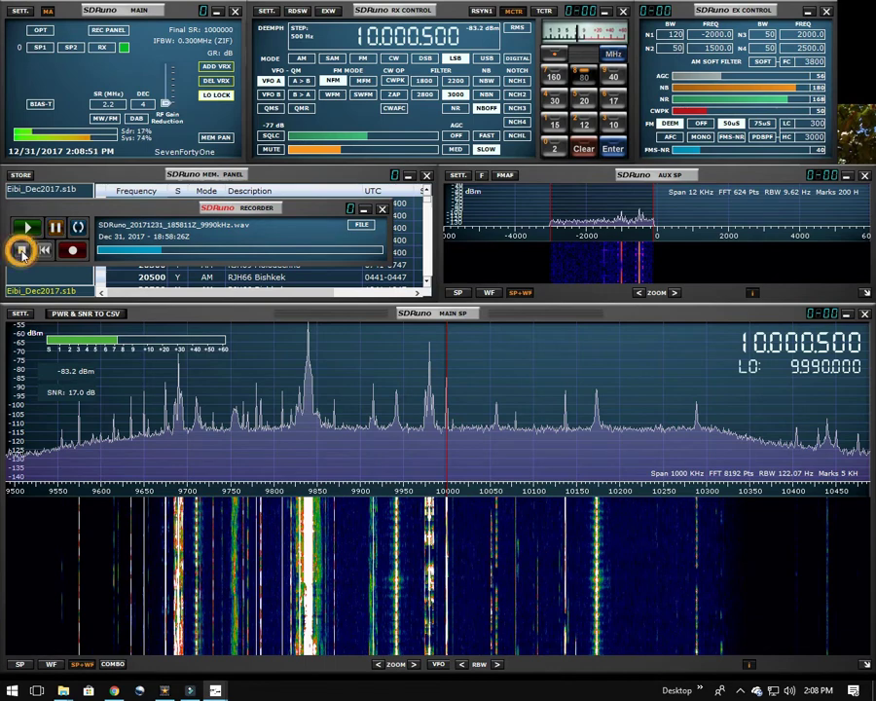
pyautogui.click(28, 232)
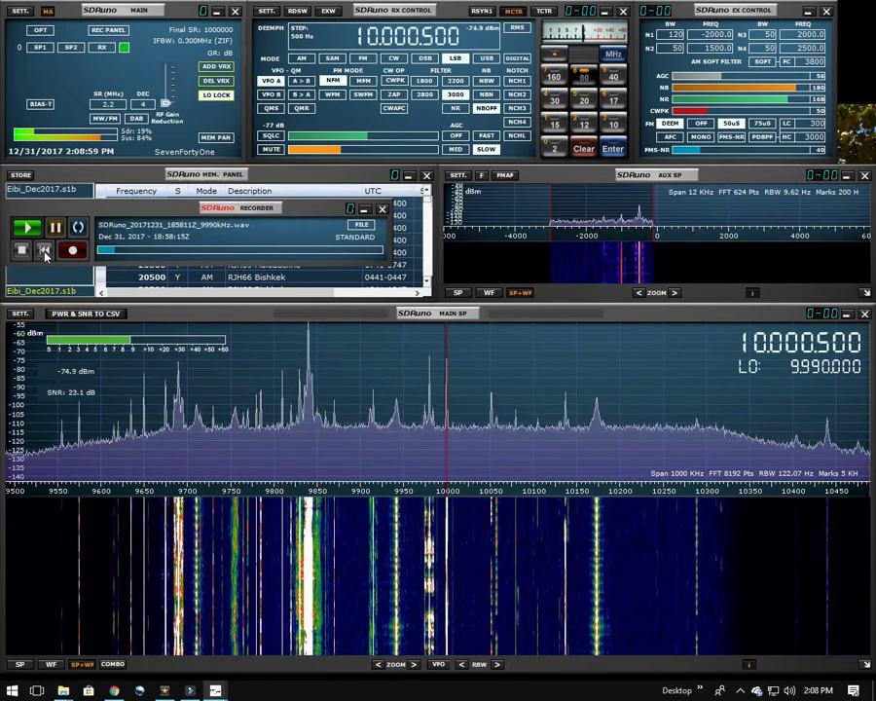
pyautogui.click(44, 252)
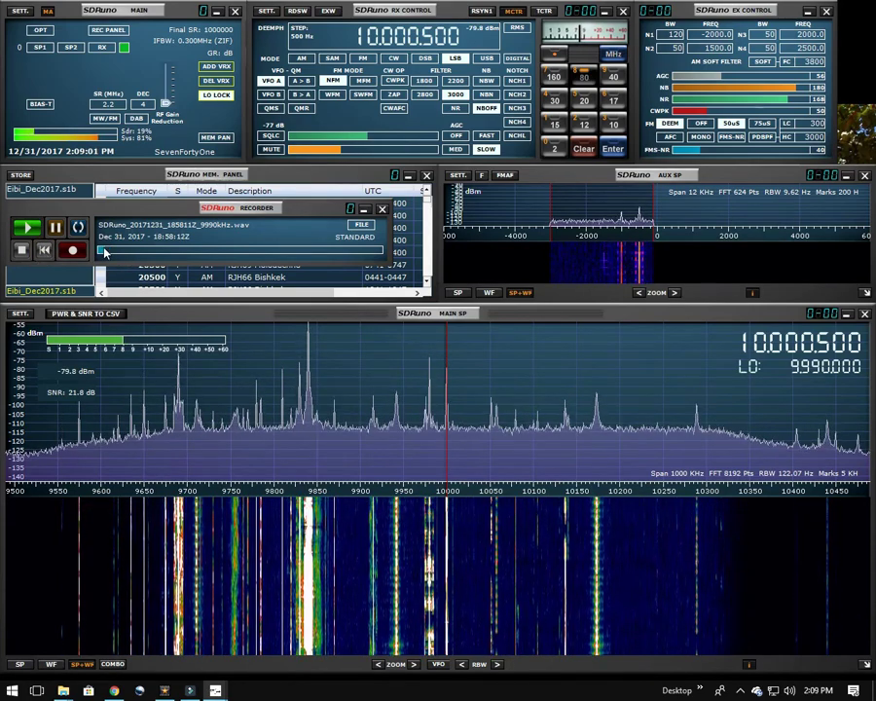
pyautogui.click(73, 252)
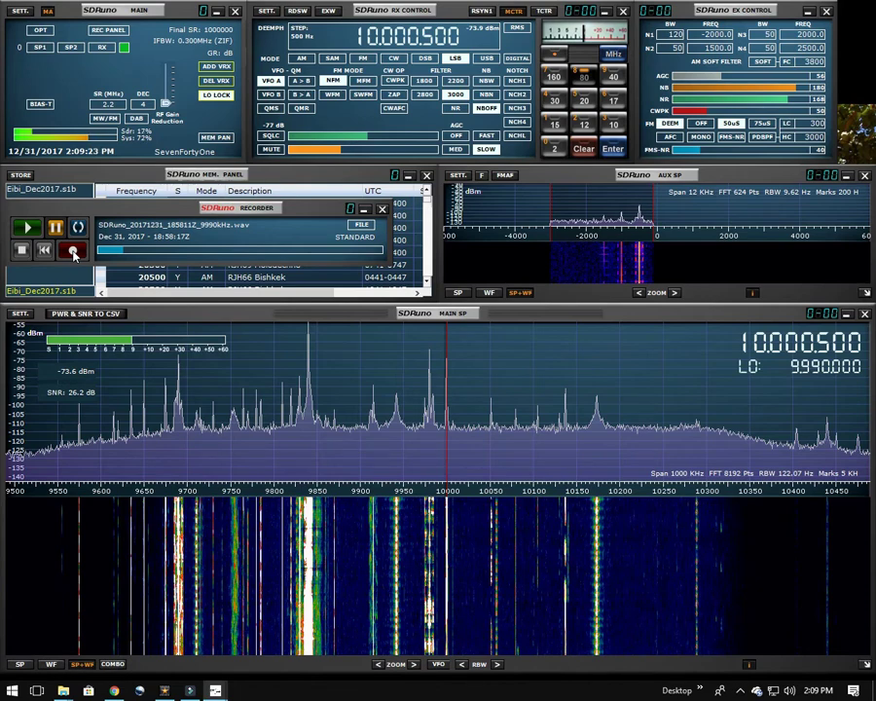
# Seek to several positions in the recording, play briefly, then pause at 18:58:23Z, 10.000.500 LSB
pyautogui.click(73, 252)
pyautogui.click(202, 255)
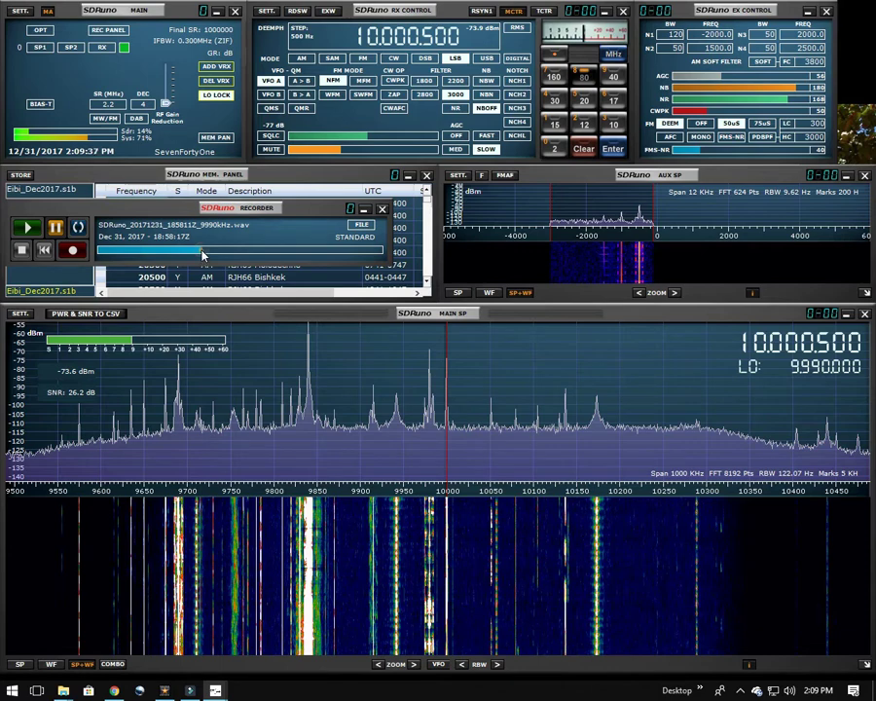
pyautogui.click(283, 254)
pyautogui.click(173, 252)
pyautogui.click(260, 252)
pyautogui.click(27, 229)
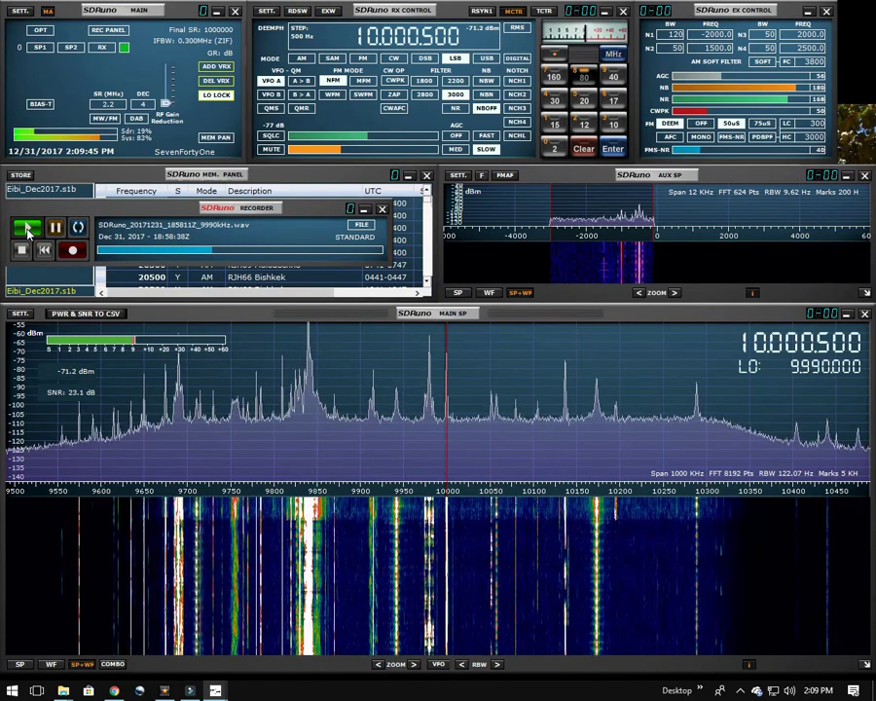
pyautogui.click(56, 228)
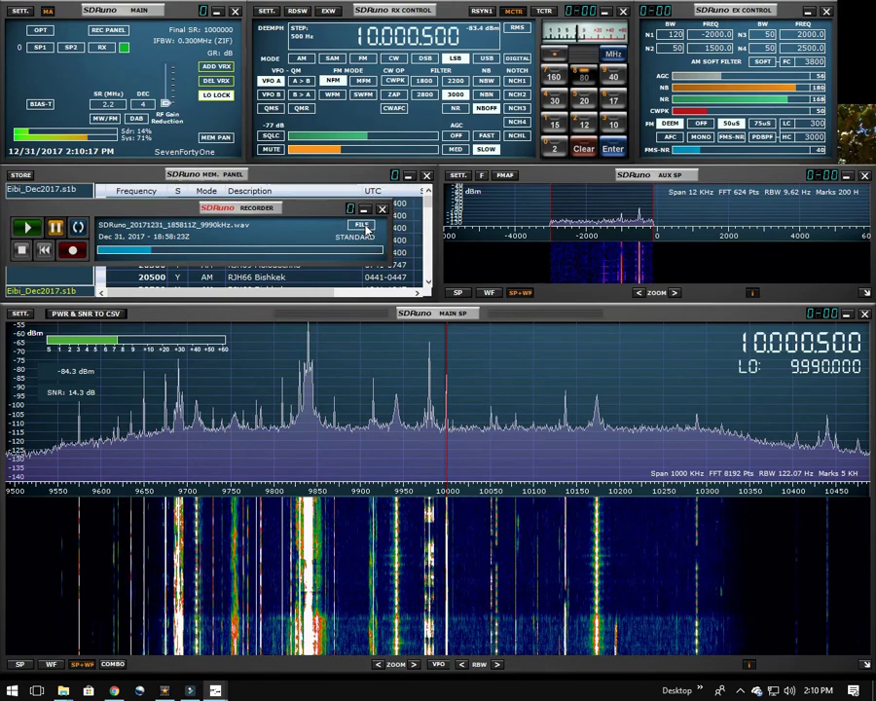
pyautogui.click(364, 227)
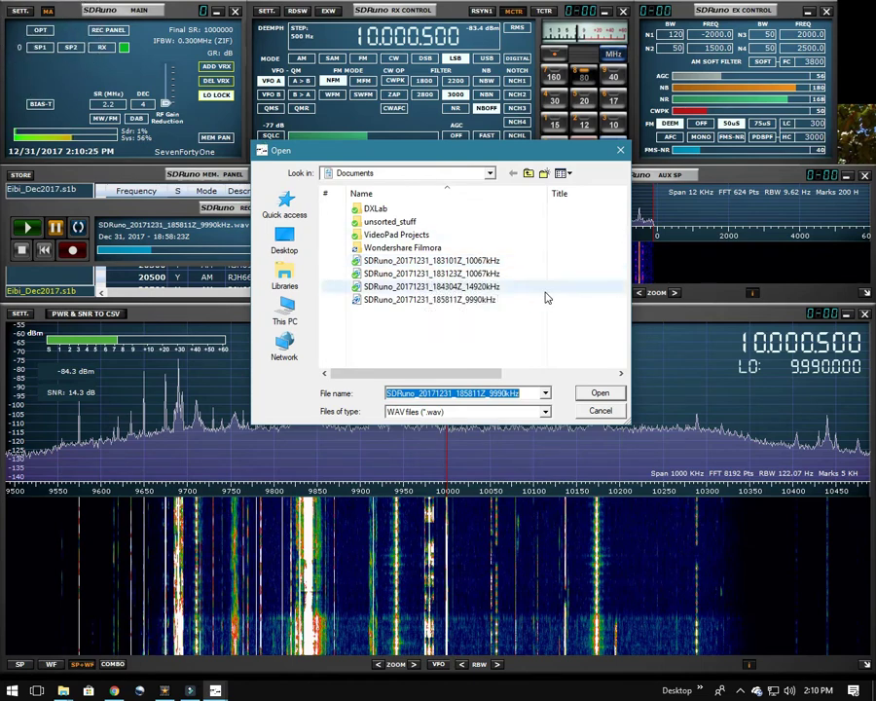
pyautogui.click(600, 410)
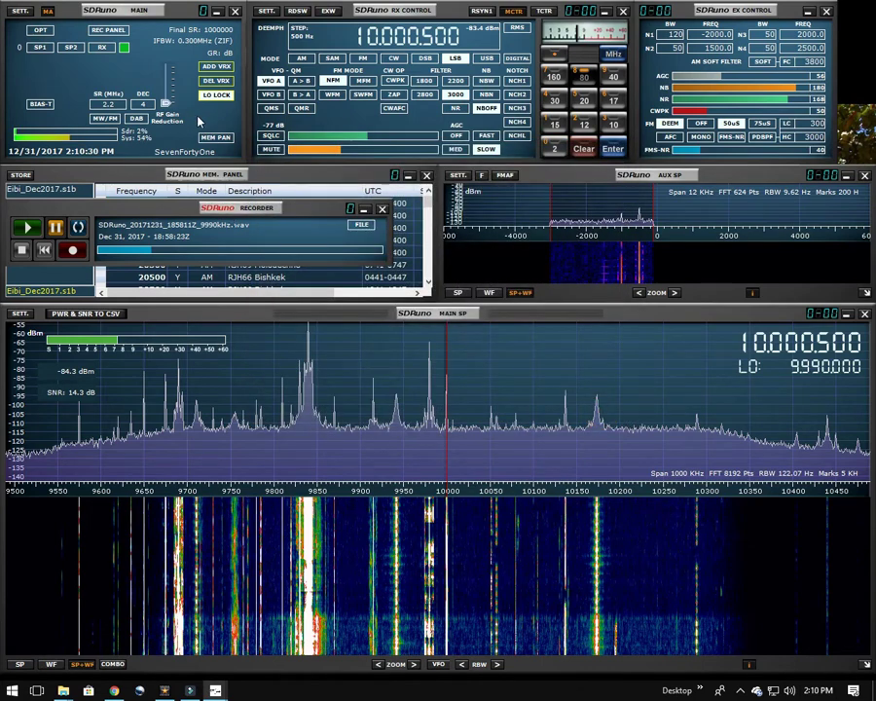
# Switch the input source to the live SDRplay RSP and start streaming
pyautogui.click(40, 30)
pyautogui.moveTo(56, 21)
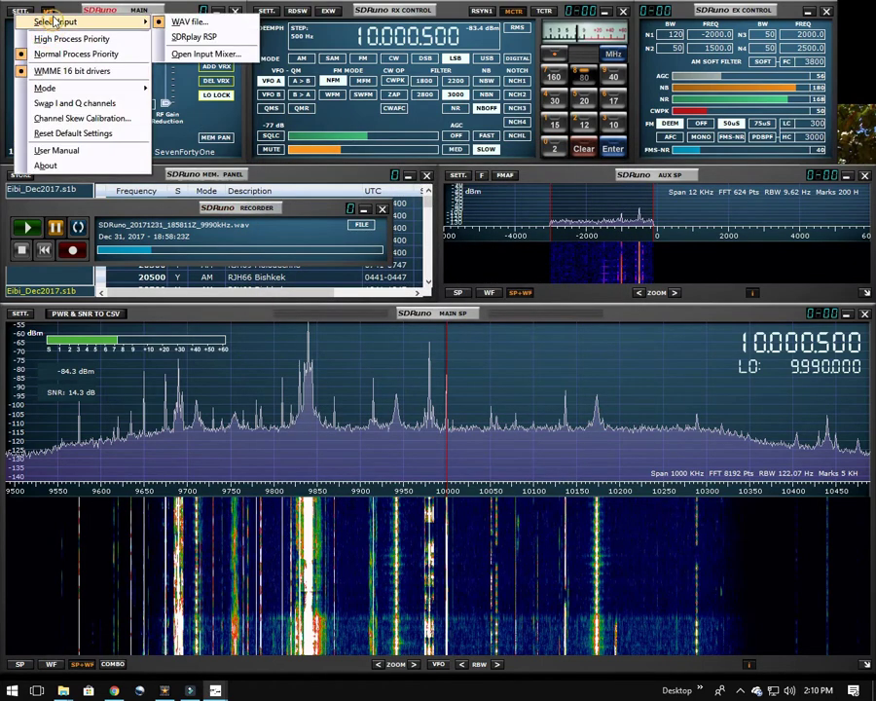
pyautogui.click(191, 37)
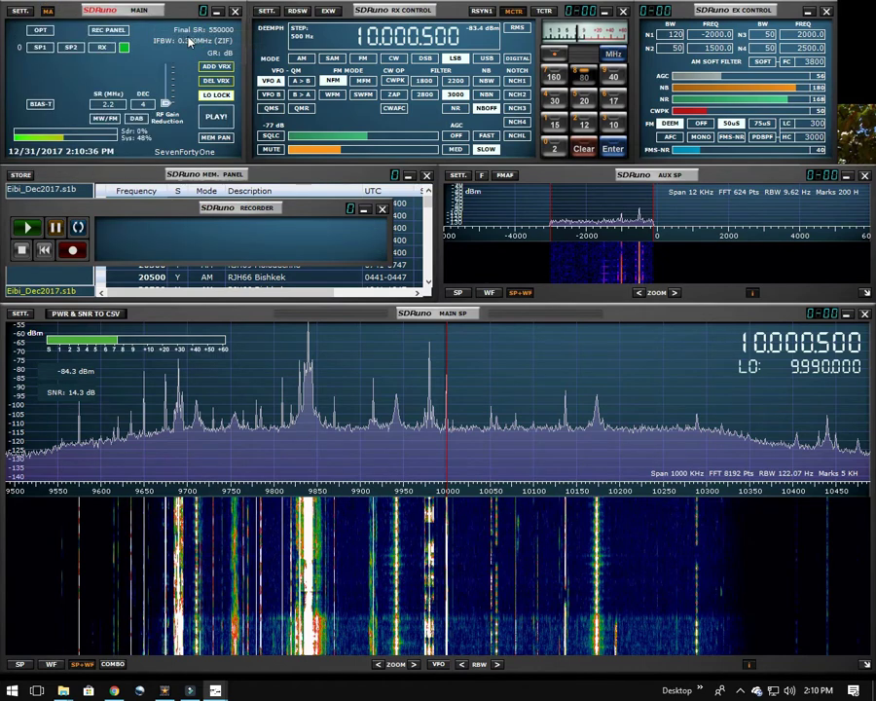
pyautogui.click(216, 117)
pyautogui.click(216, 116)
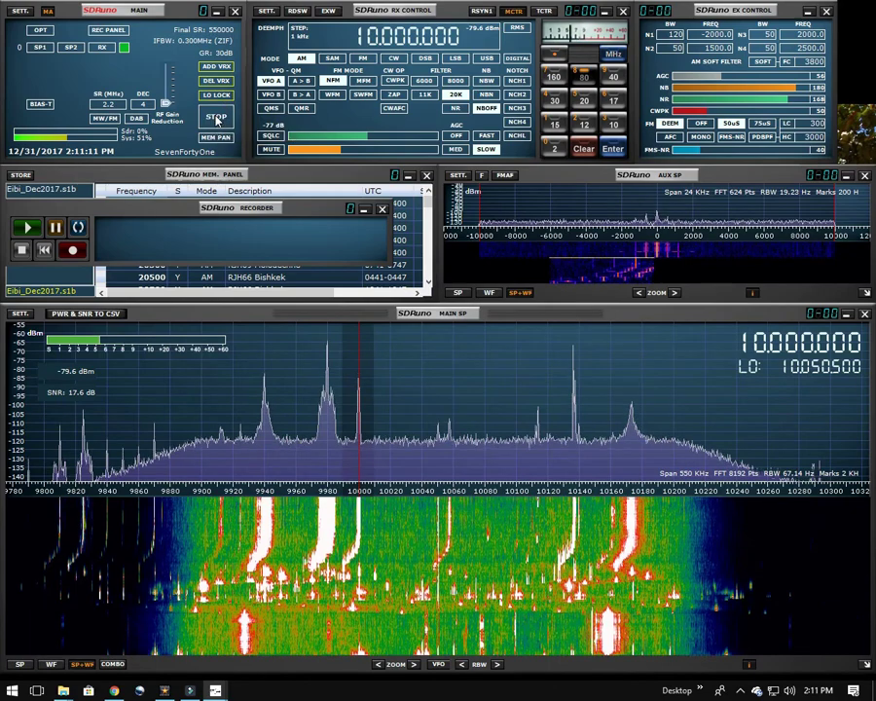
# Tune to signals near 10057 and 10174 kHz, then jump to 1.900 MHz on 160 m
pyautogui.click(448, 394)
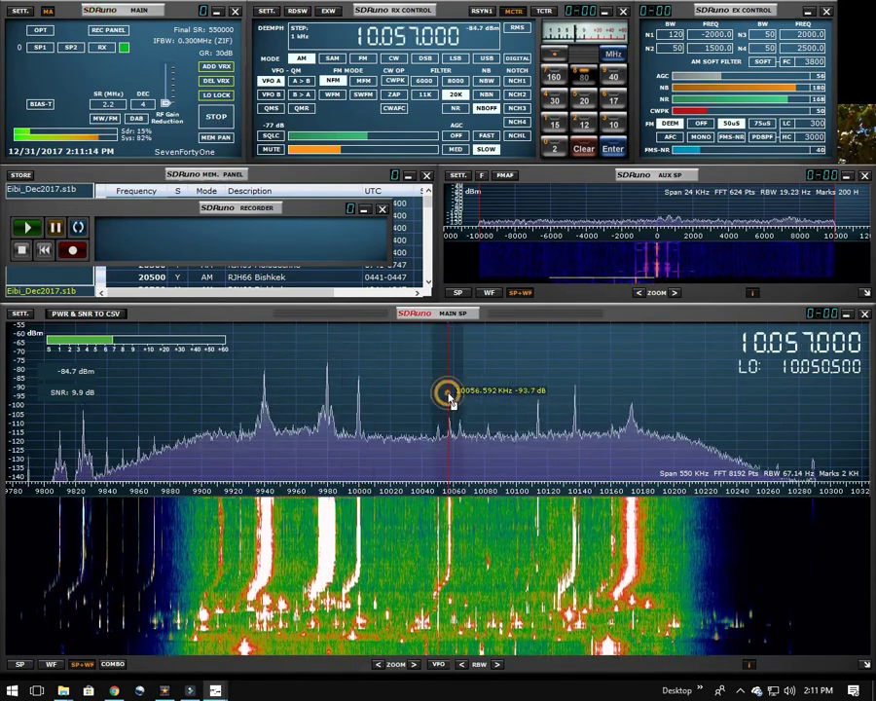
pyautogui.click(630, 376)
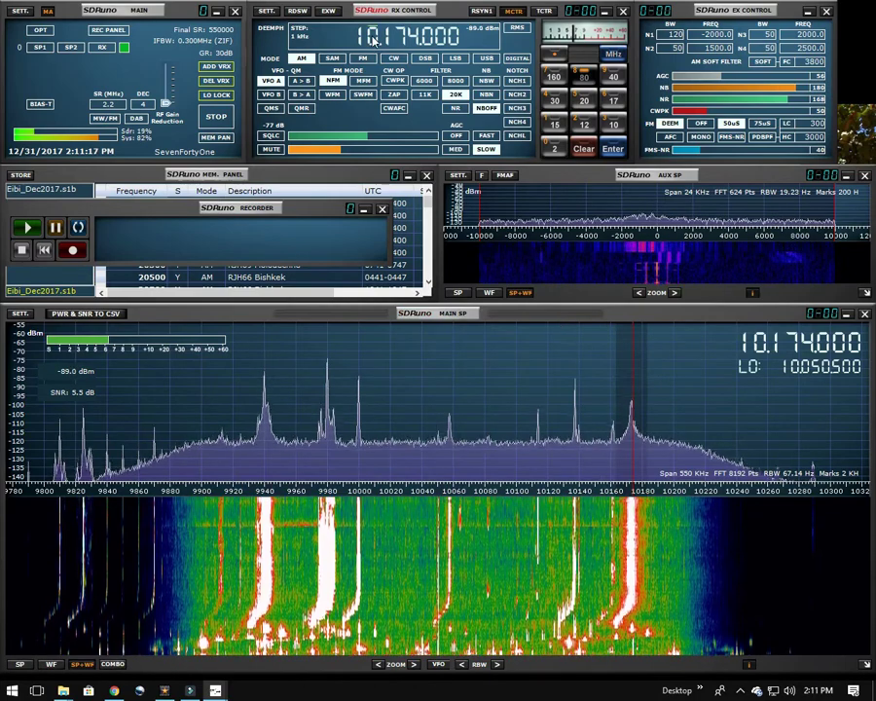
pyautogui.scroll(3, 376, 36)
pyautogui.click(570, 76)
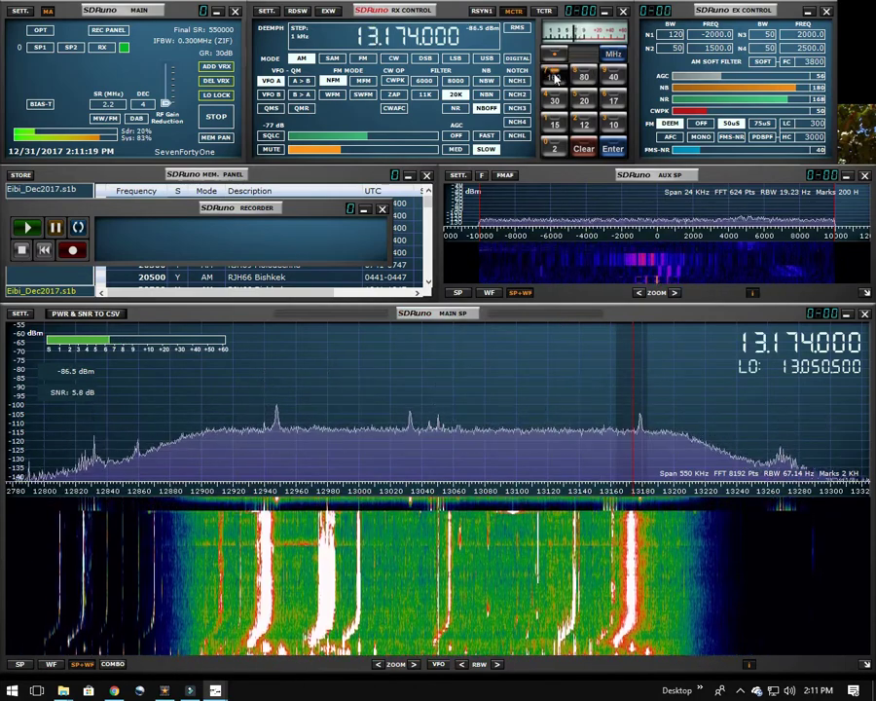
pyautogui.moveTo(196, 212); pyautogui.dragTo(199, 184)
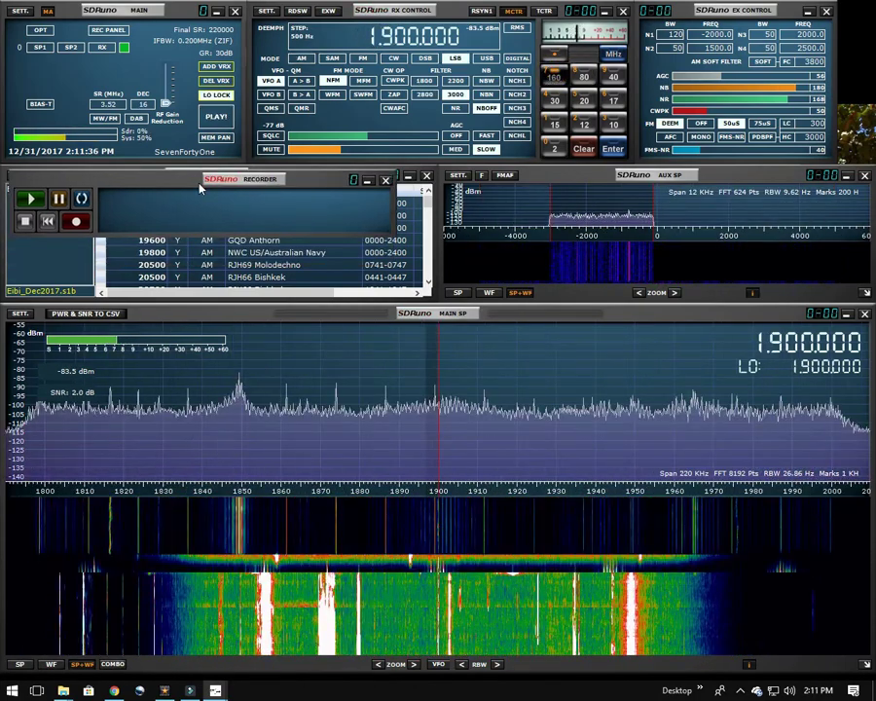